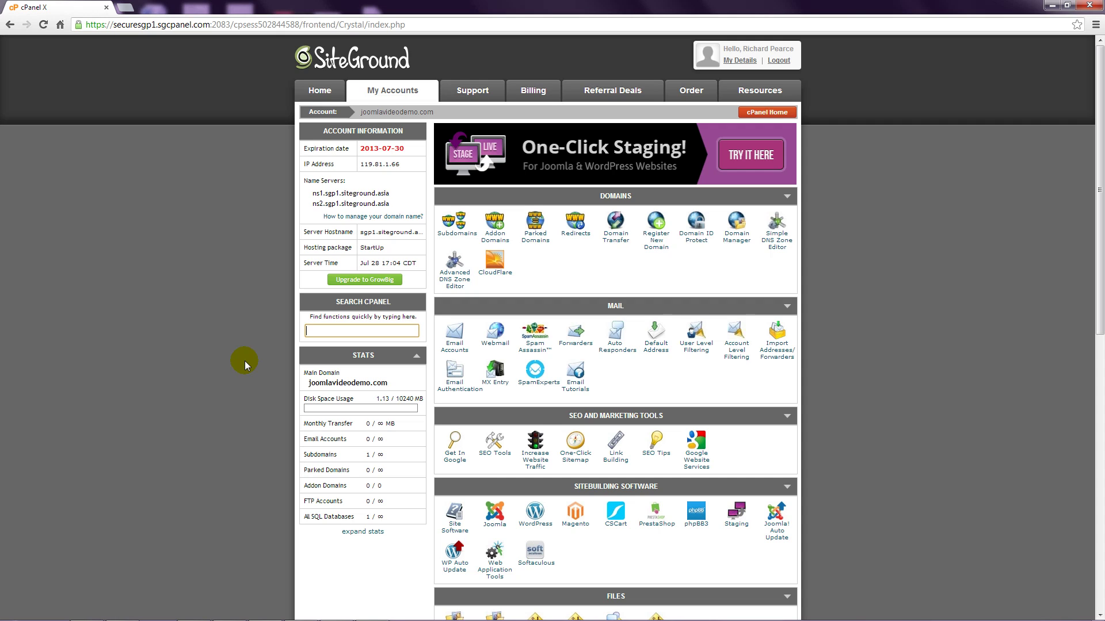
Create a new MySQL database named Joomla2000 with the Database Wizard and continue to user creation
scroll(244, 360, down, 5)
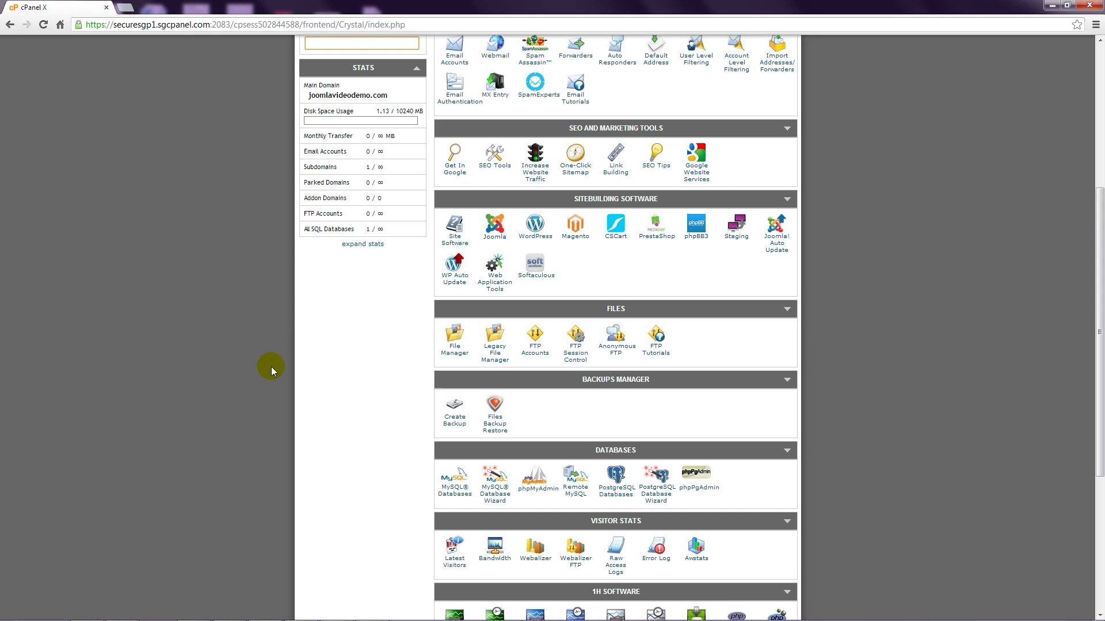
click(499, 496)
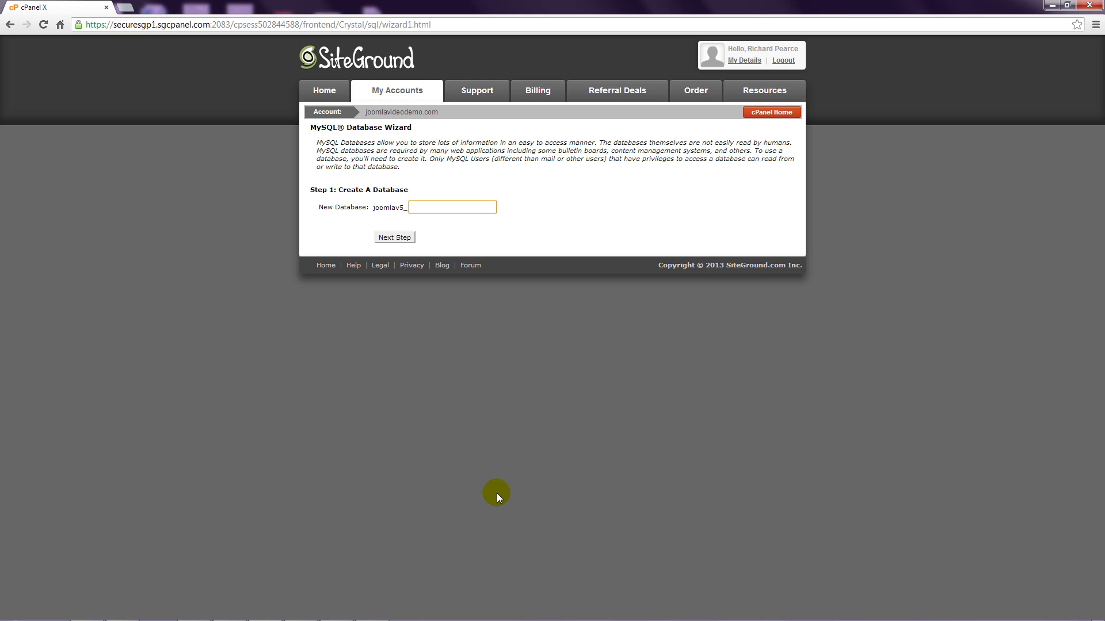
click(433, 206)
text(Joomla)
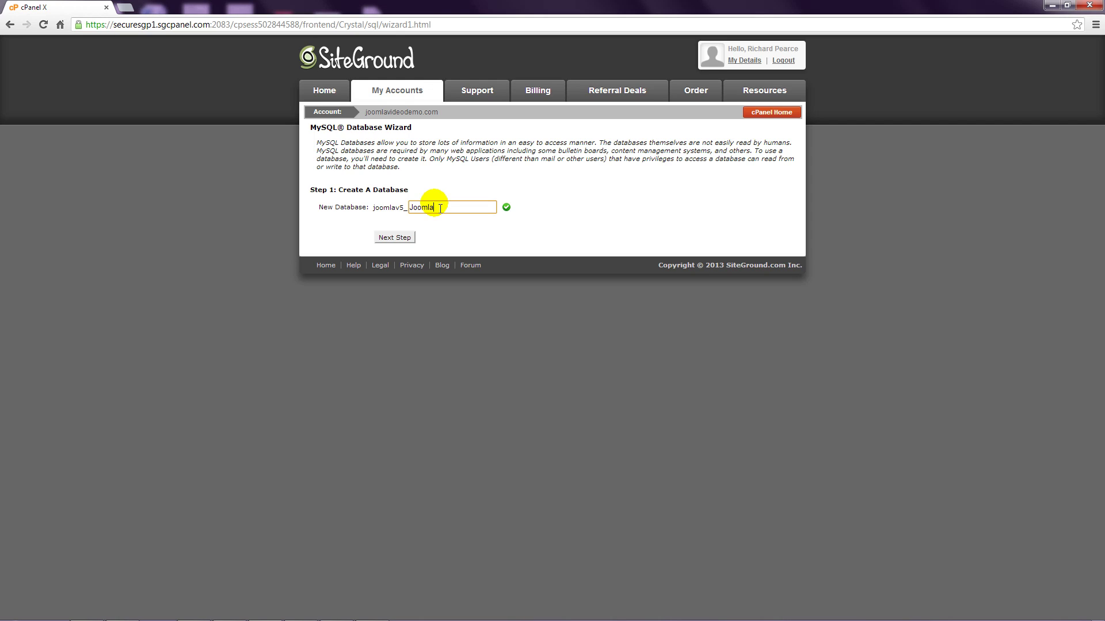
text(2000)
click(395, 237)
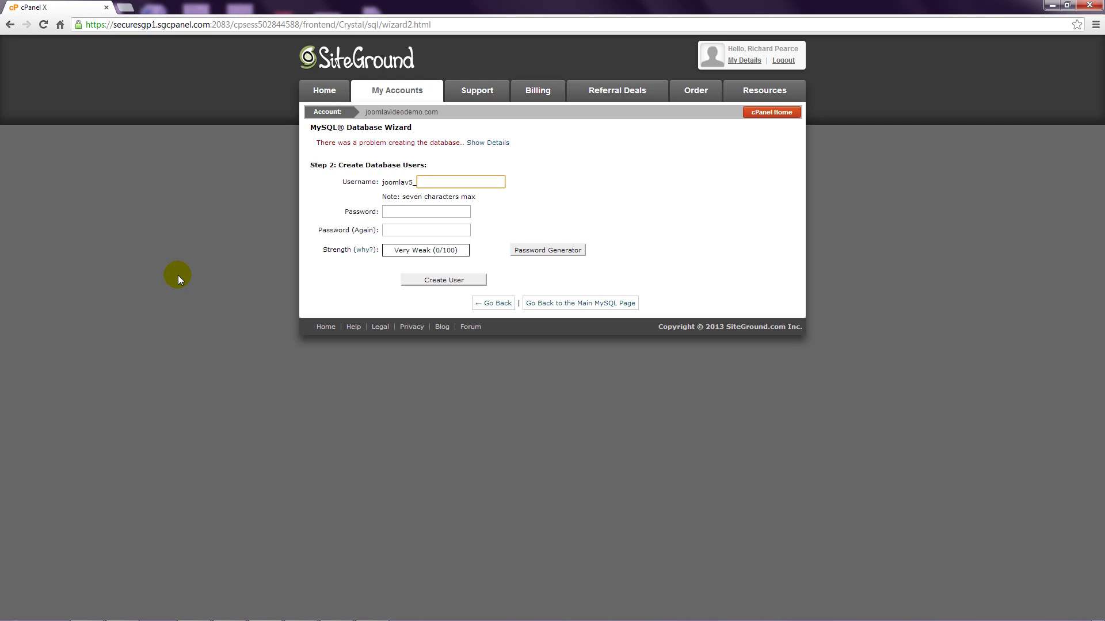
Enter the database username and a very strong password in both password fields
text(Joomdat)
click(401, 213)
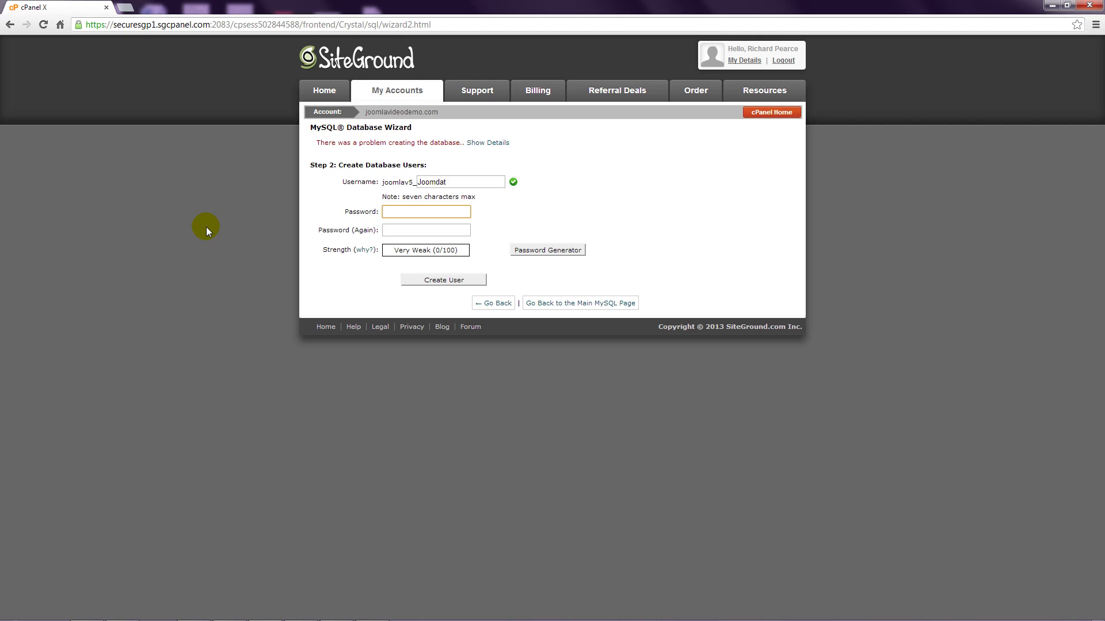
text(••••••••)
click(387, 230)
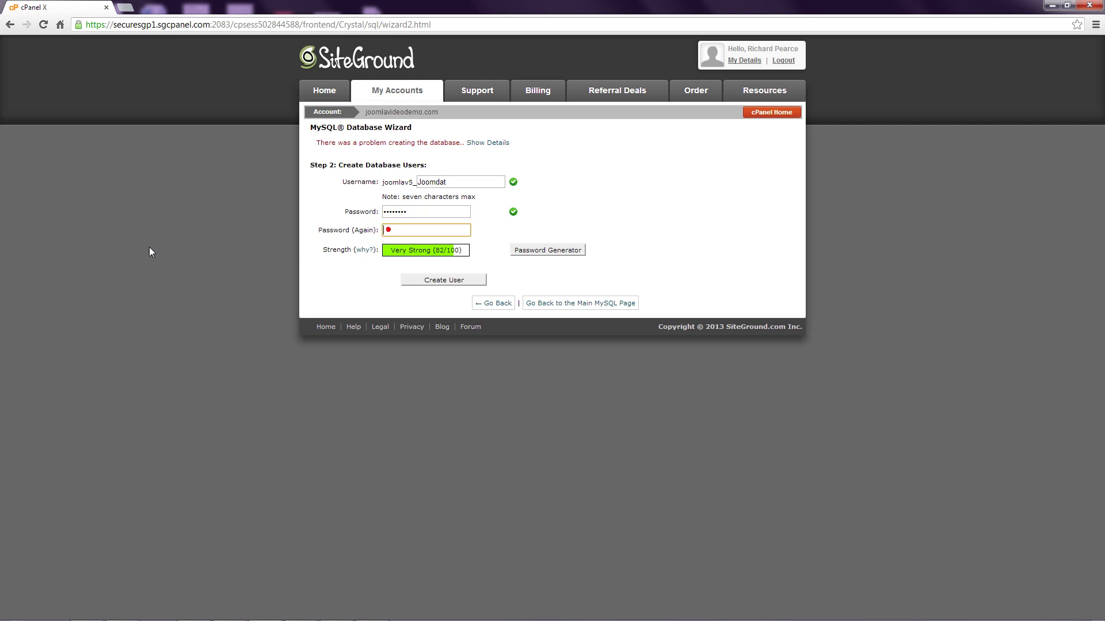
text(••••••)
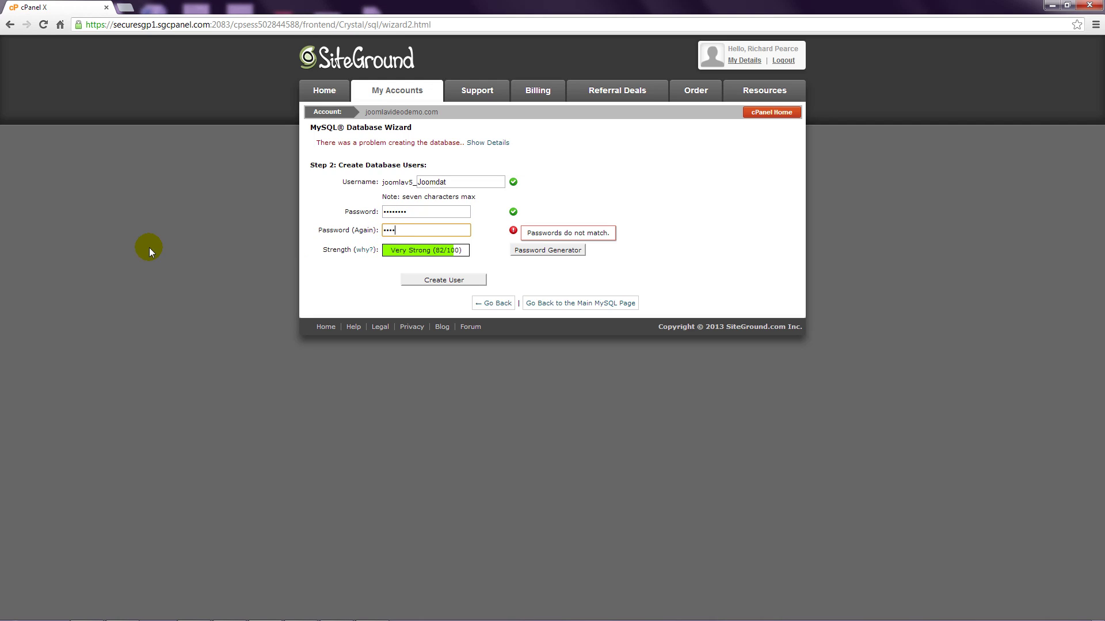
text(••)
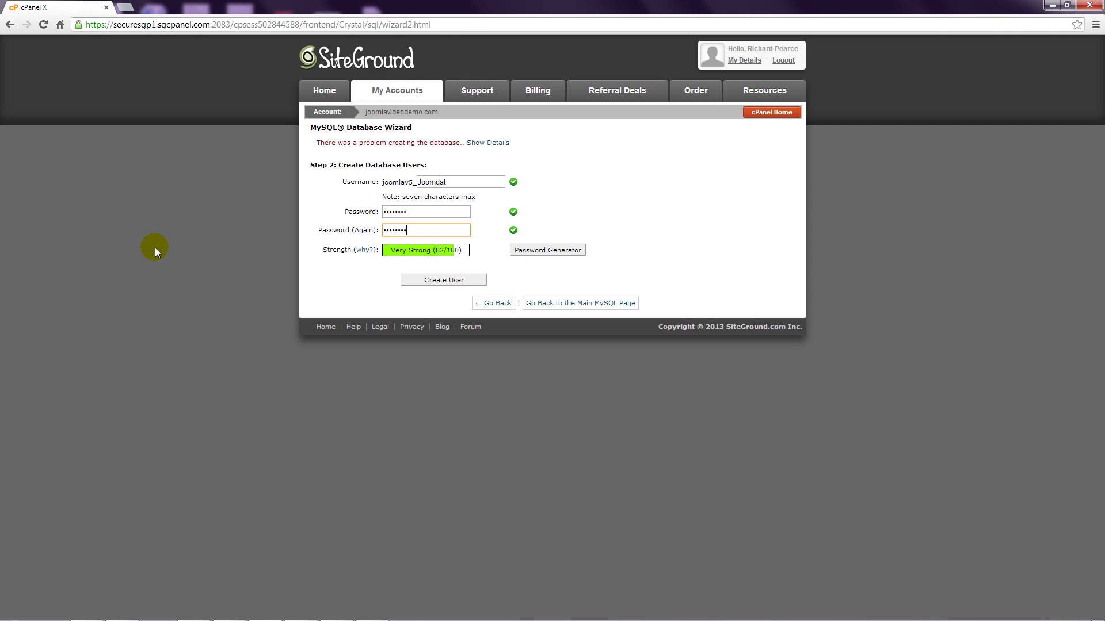
Create the user and grant it ALL PRIVILEGES on joomlav5_Joomla2000
click(429, 280)
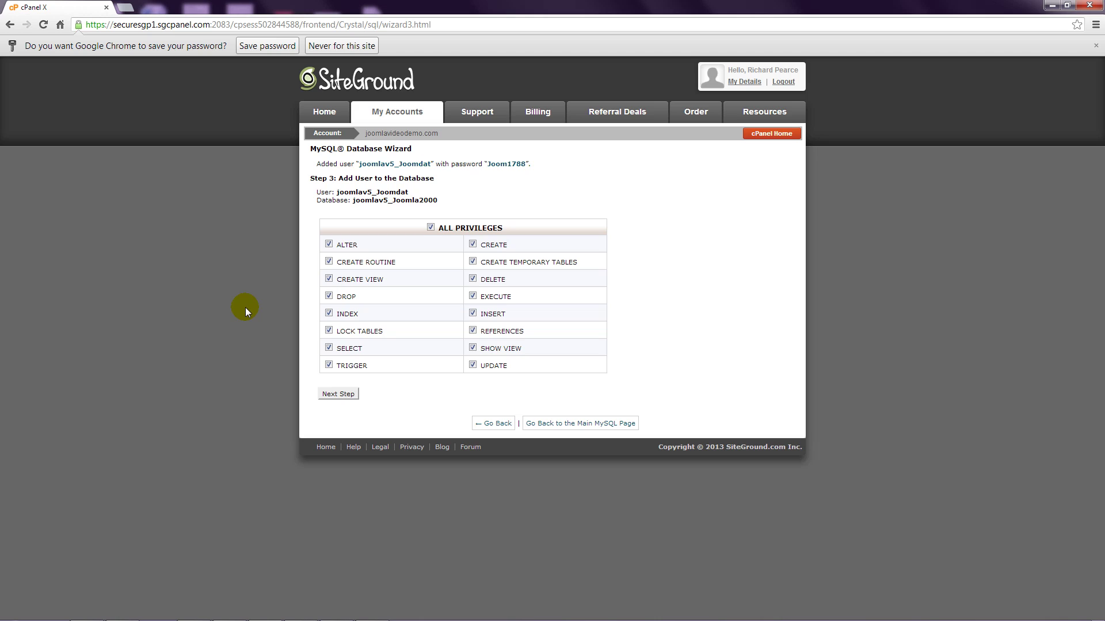
click(335, 393)
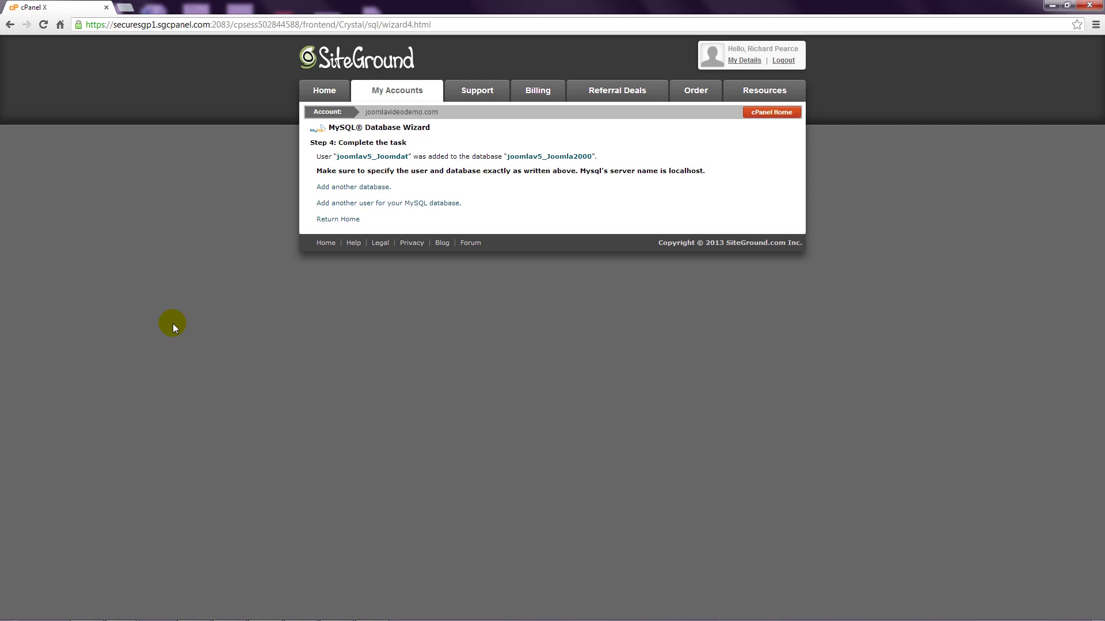
click(125, 8)
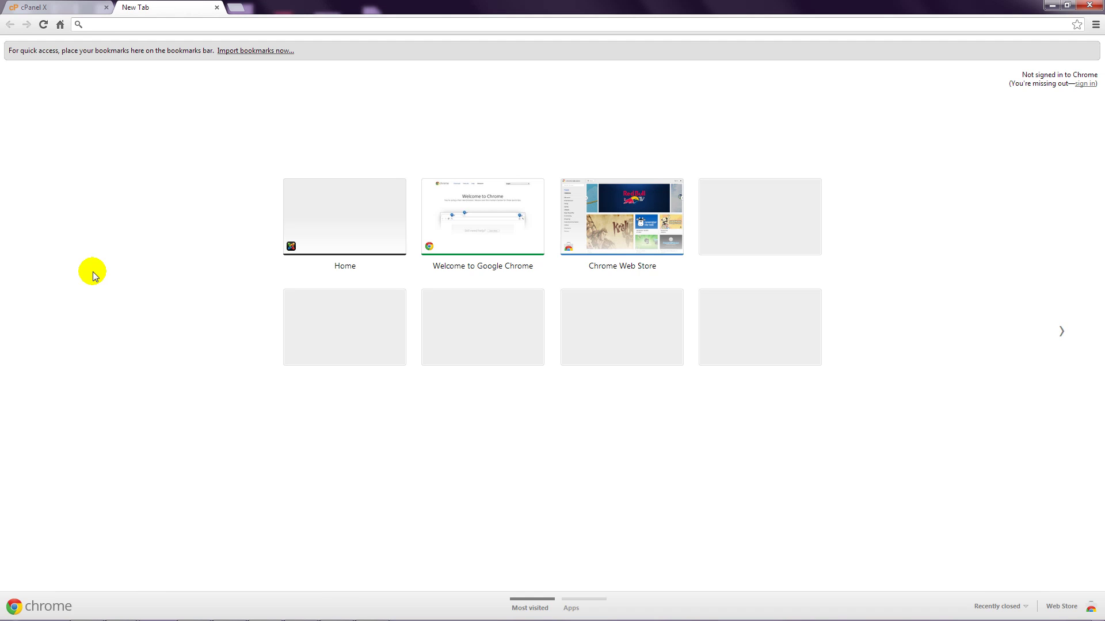
text(www.)
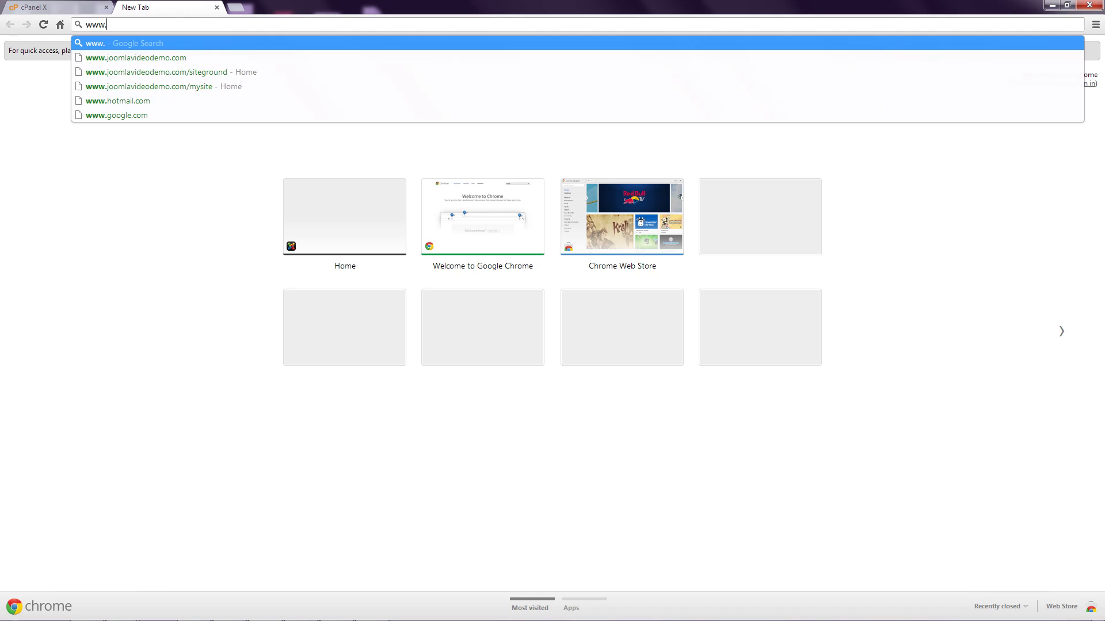
text(joomla.org)
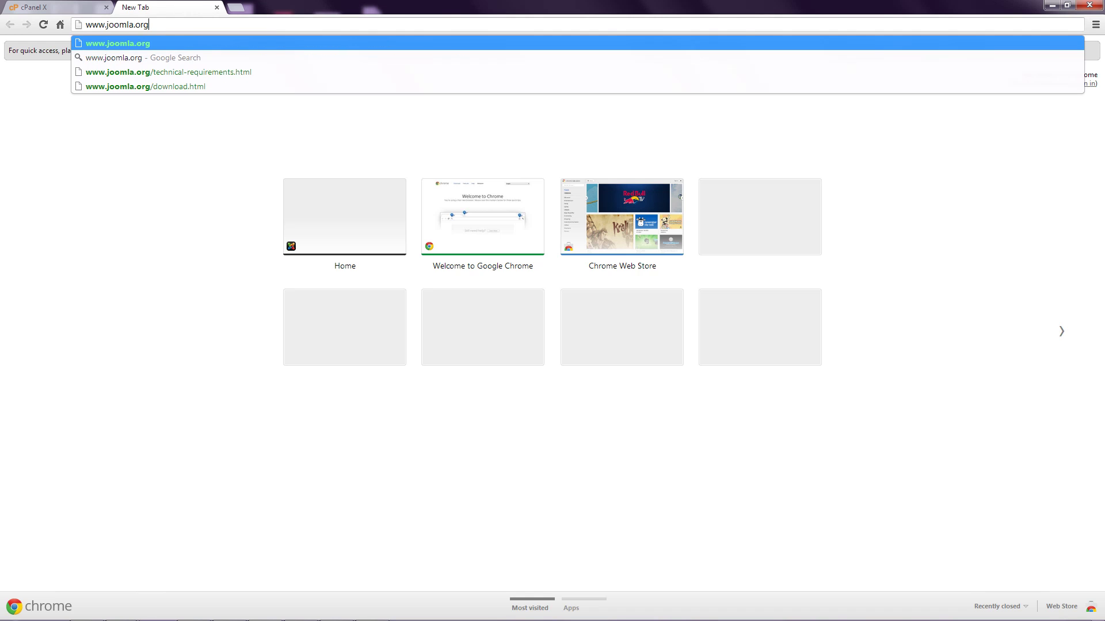
key(Return)
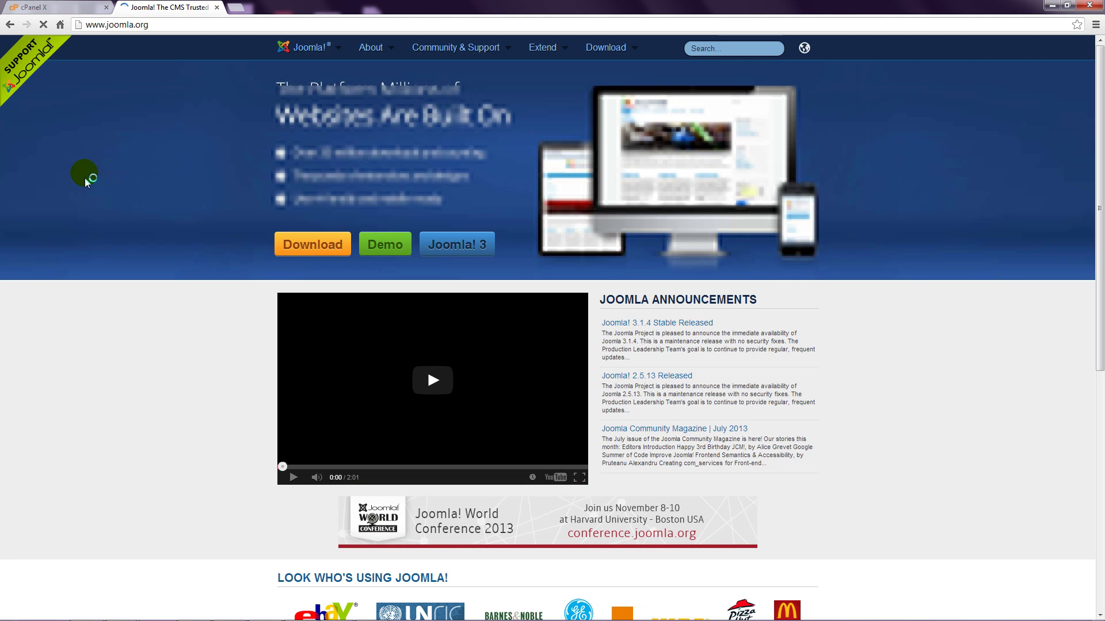
click(311, 247)
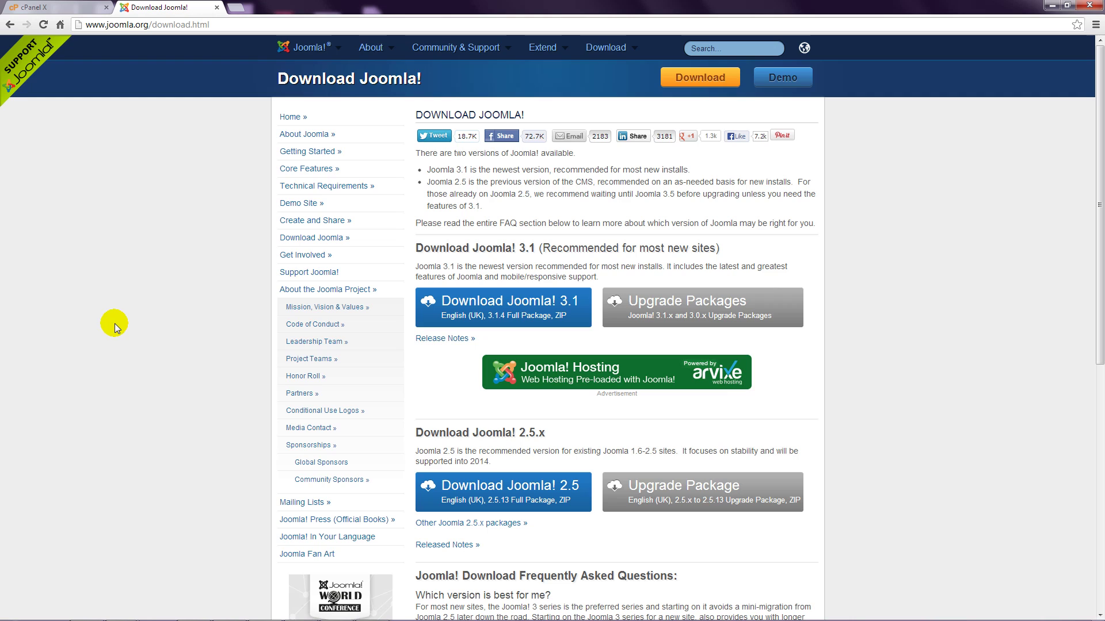
click(526, 307)
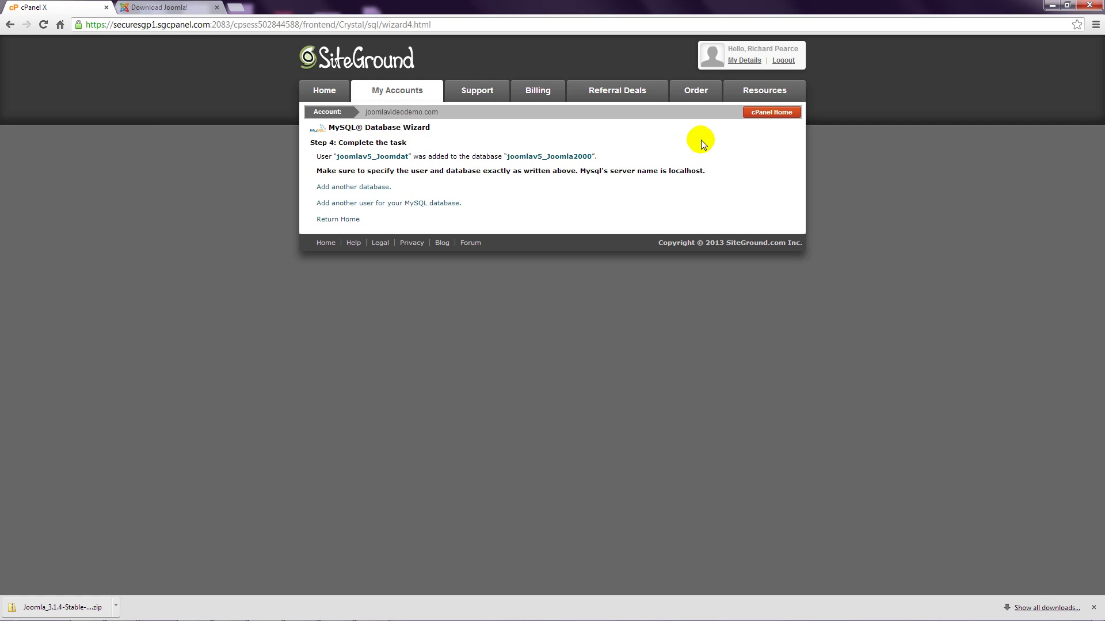
Return to the cPanel home dashboard and scroll down to the Files section
click(774, 114)
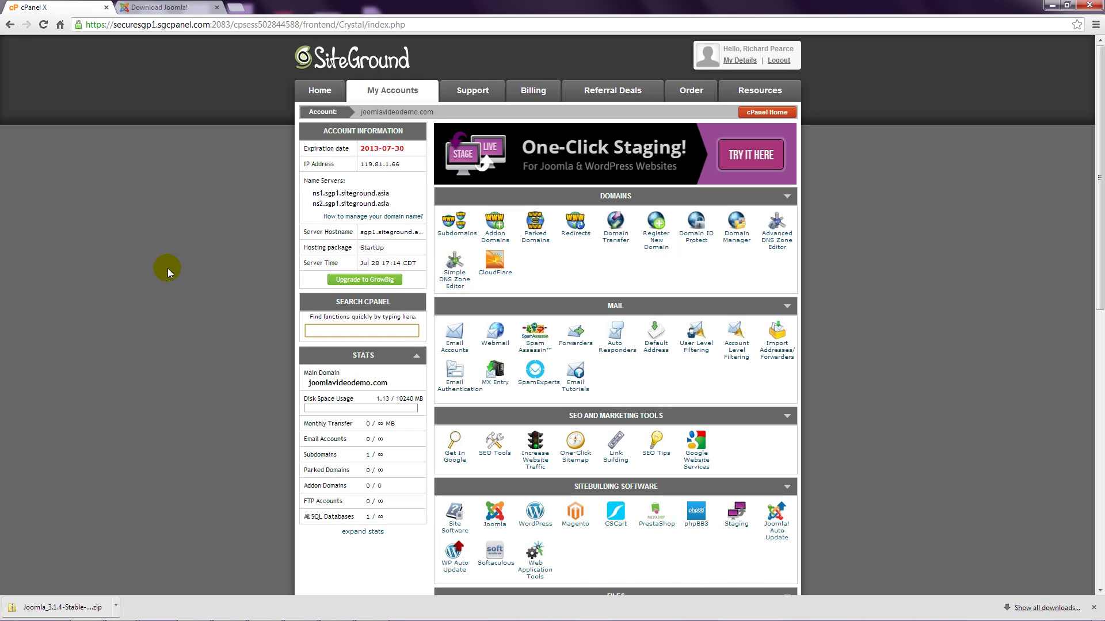
scroll(164, 295, down, 5)
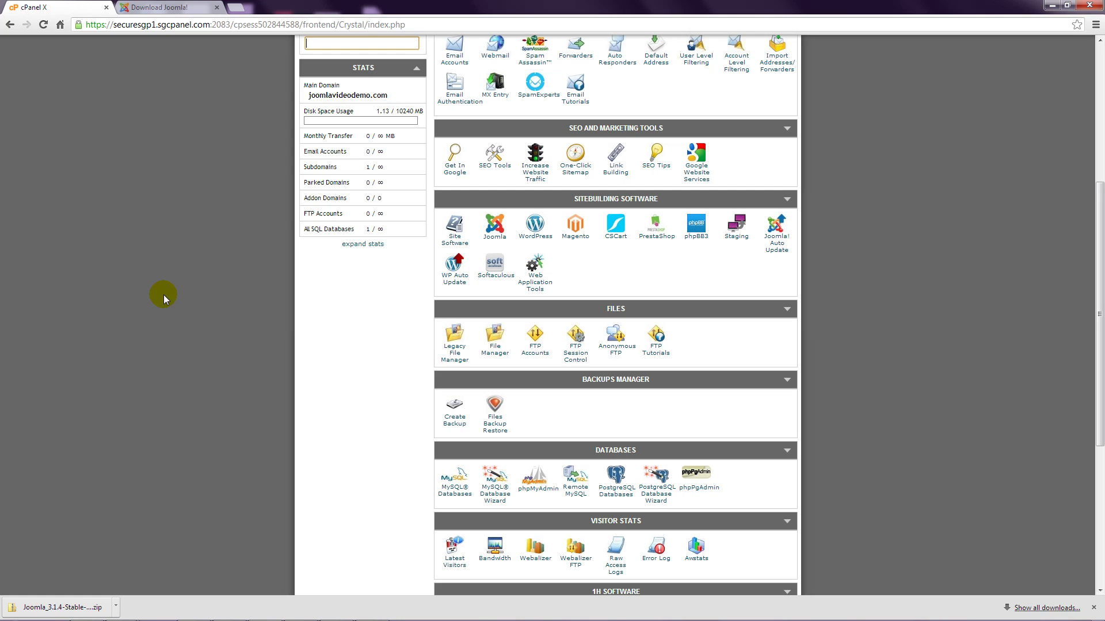
Open File Manager on public_html and bring up its Upload files page
click(494, 352)
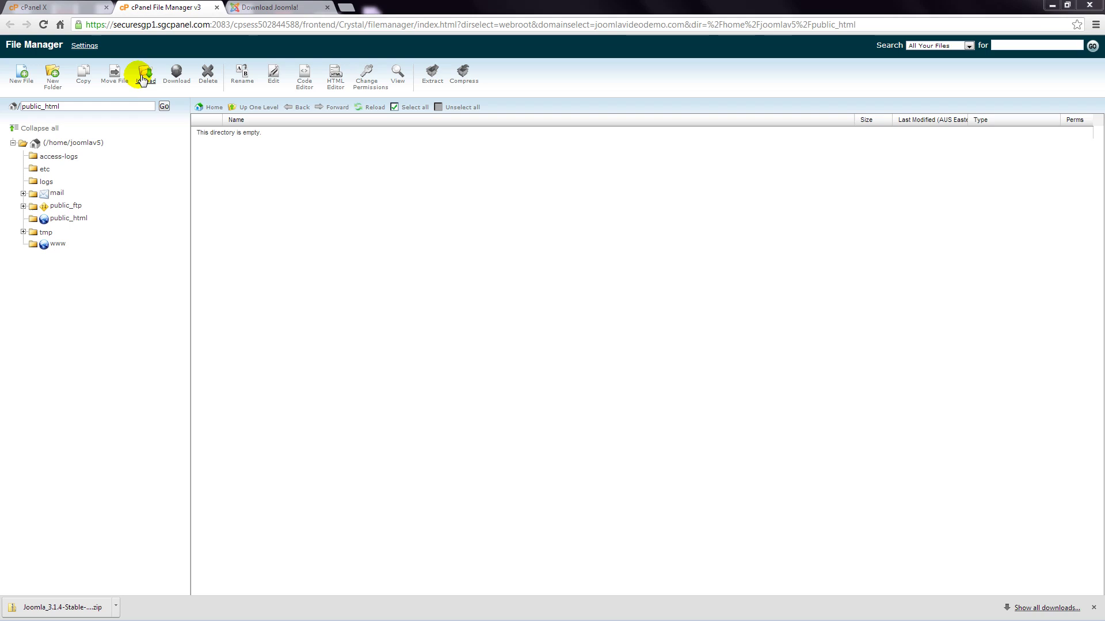
click(142, 83)
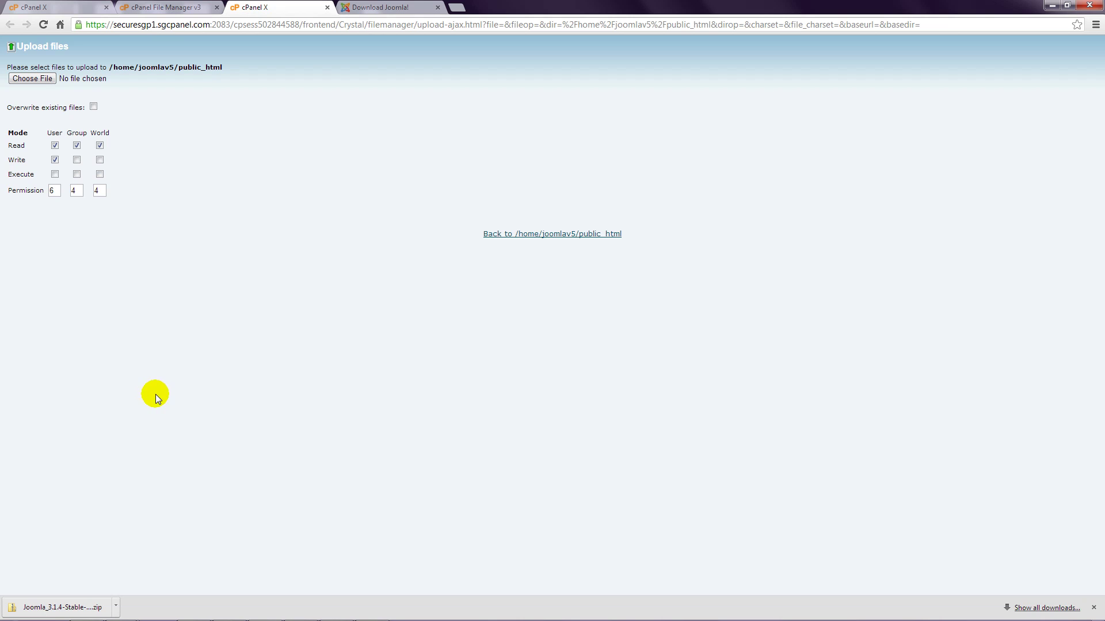
Upload Joomla_3.1.4-Stable-Full_Package.zip and go back to the public_html file listing
click(46, 79)
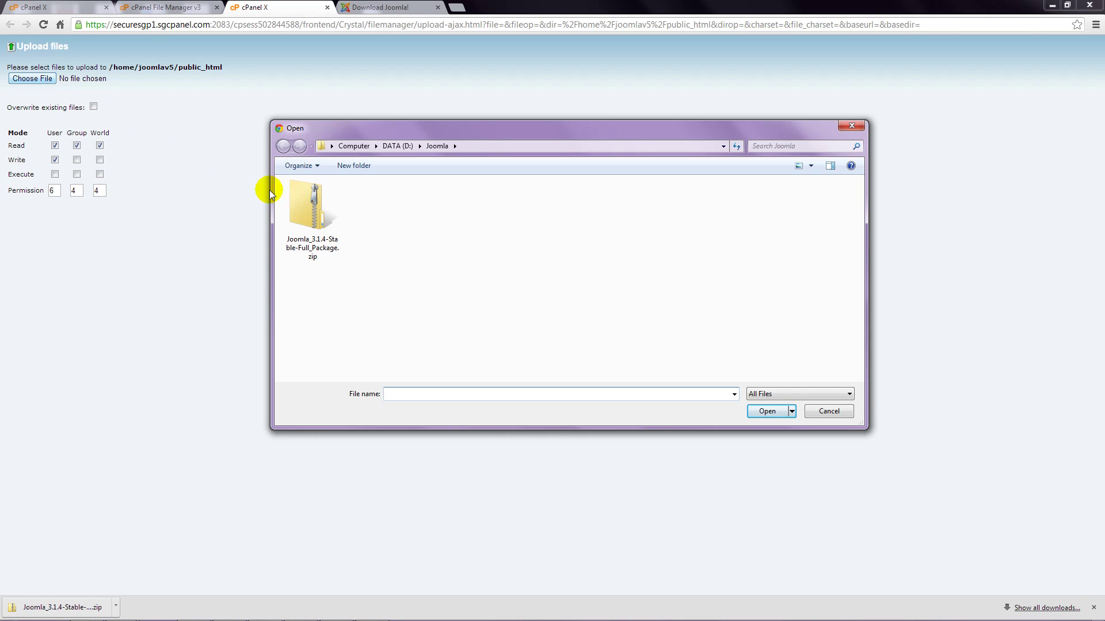
double_click(311, 206)
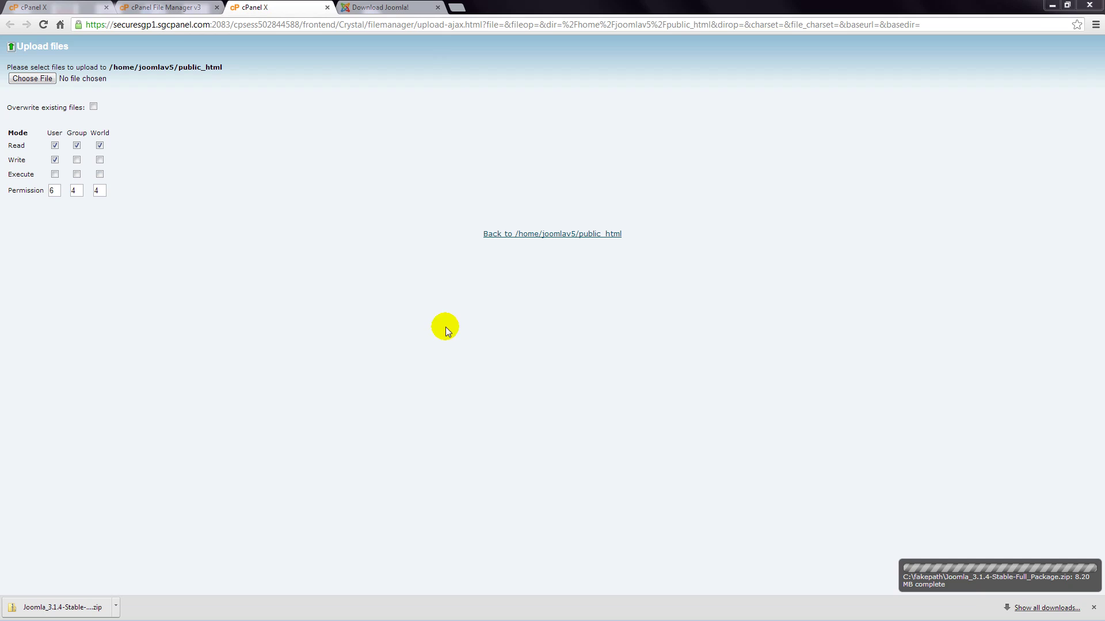
click(572, 234)
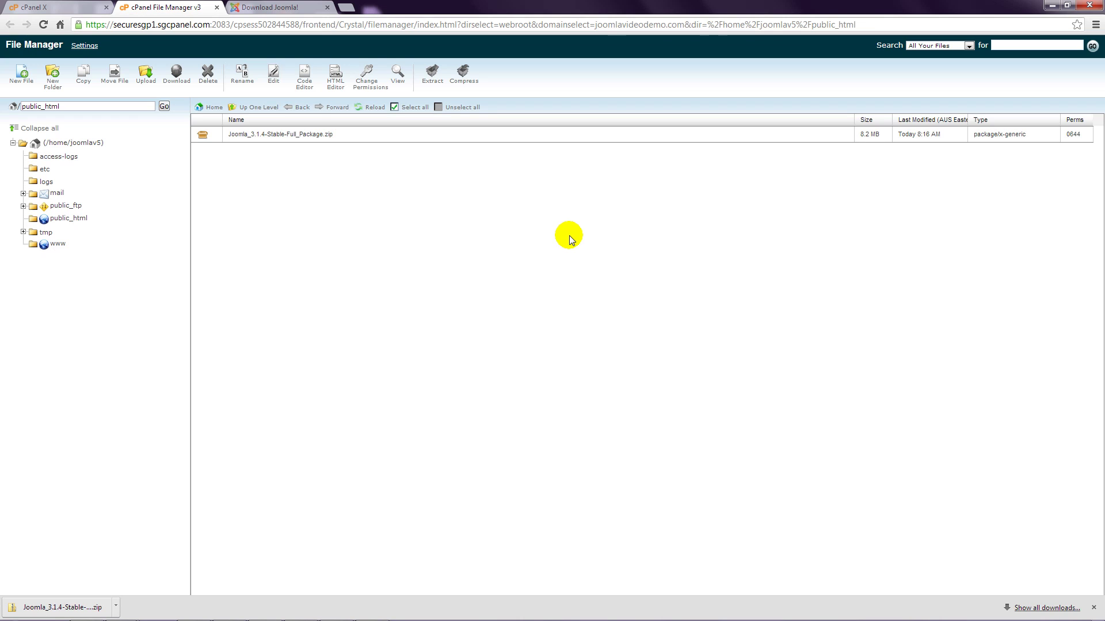
Extract Joomla_3.1.4-Stable-Full_Package.zip into /public_html and close the extraction results
click(305, 134)
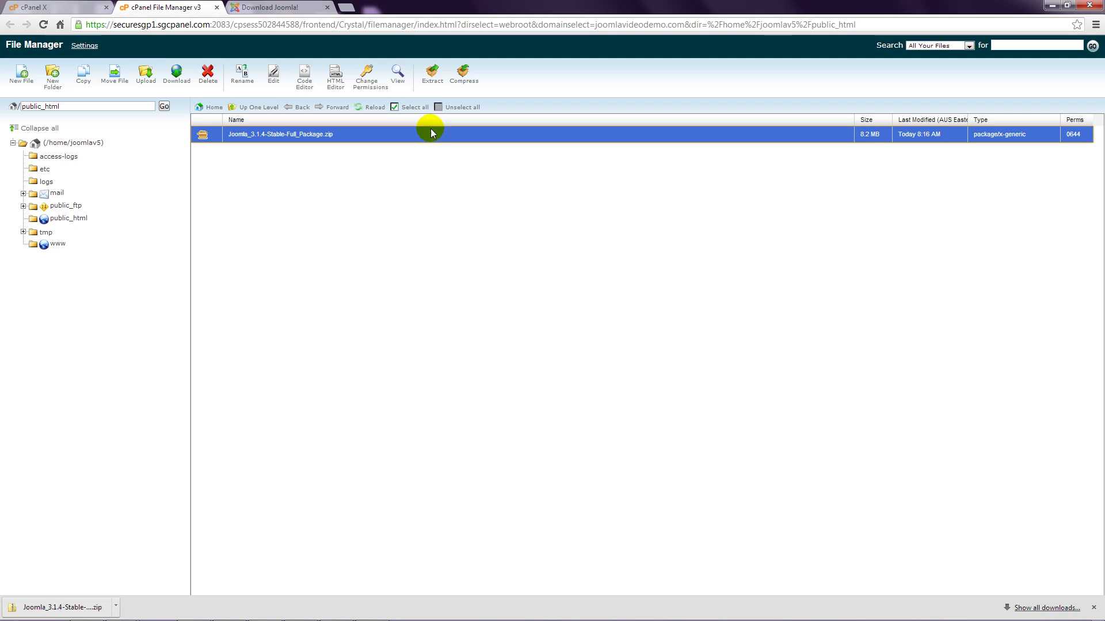
click(433, 81)
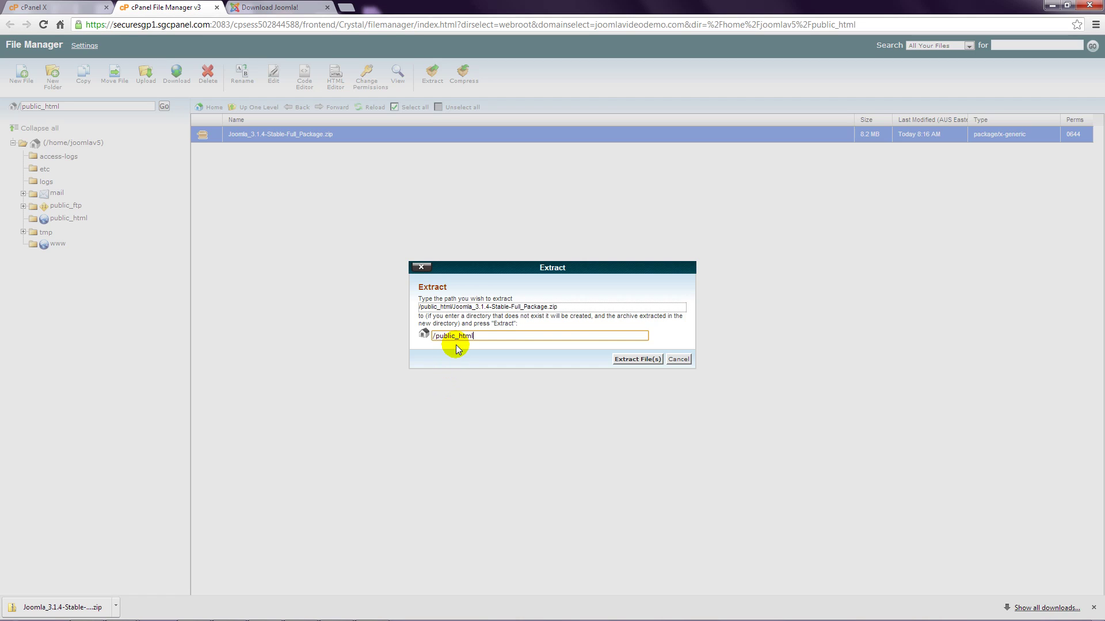
click(630, 359)
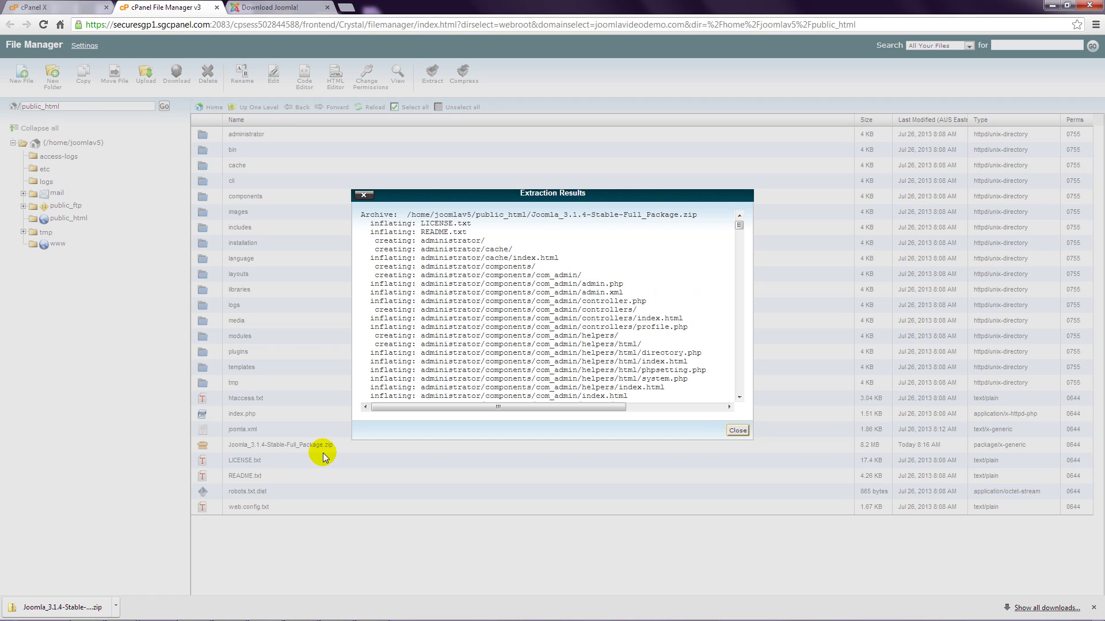
click(734, 430)
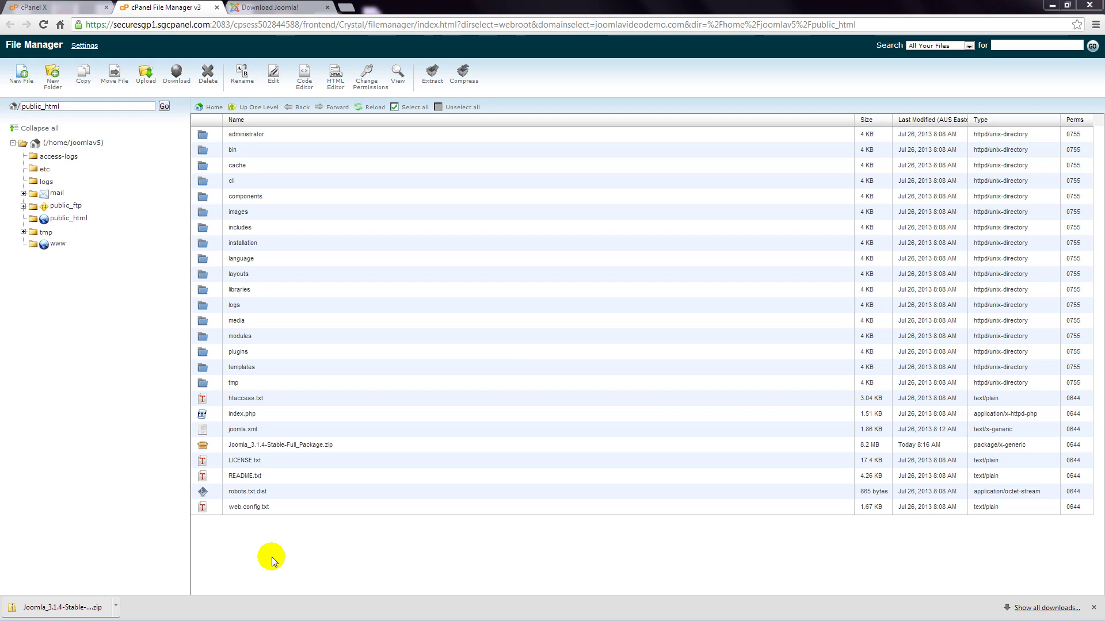
Delete the Joomla zip from public_html and open a new browser tab
click(279, 445)
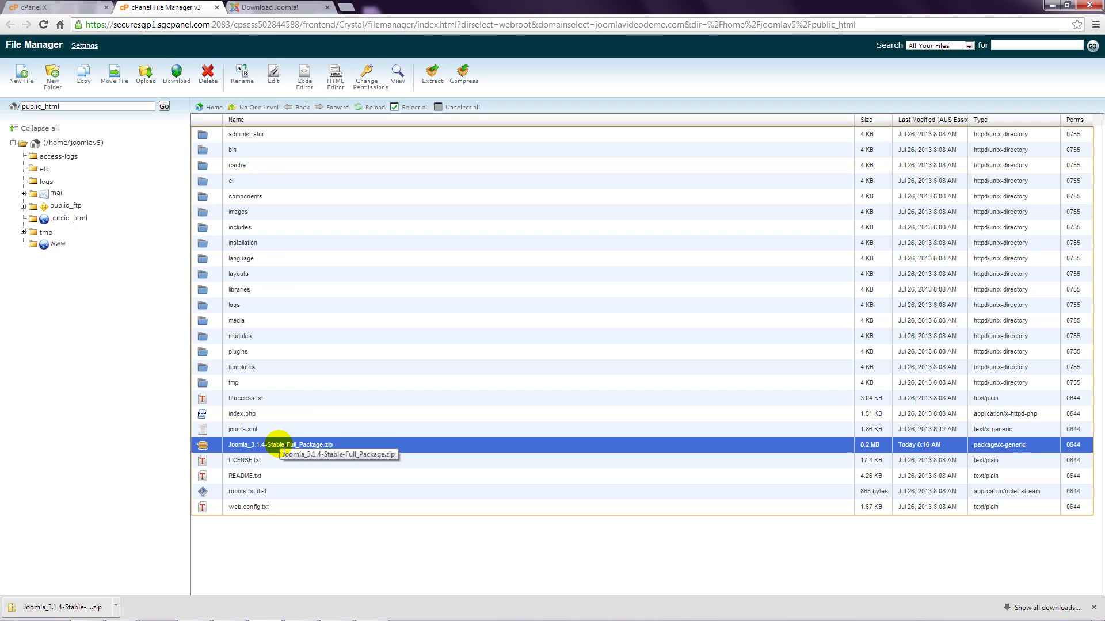
click(210, 82)
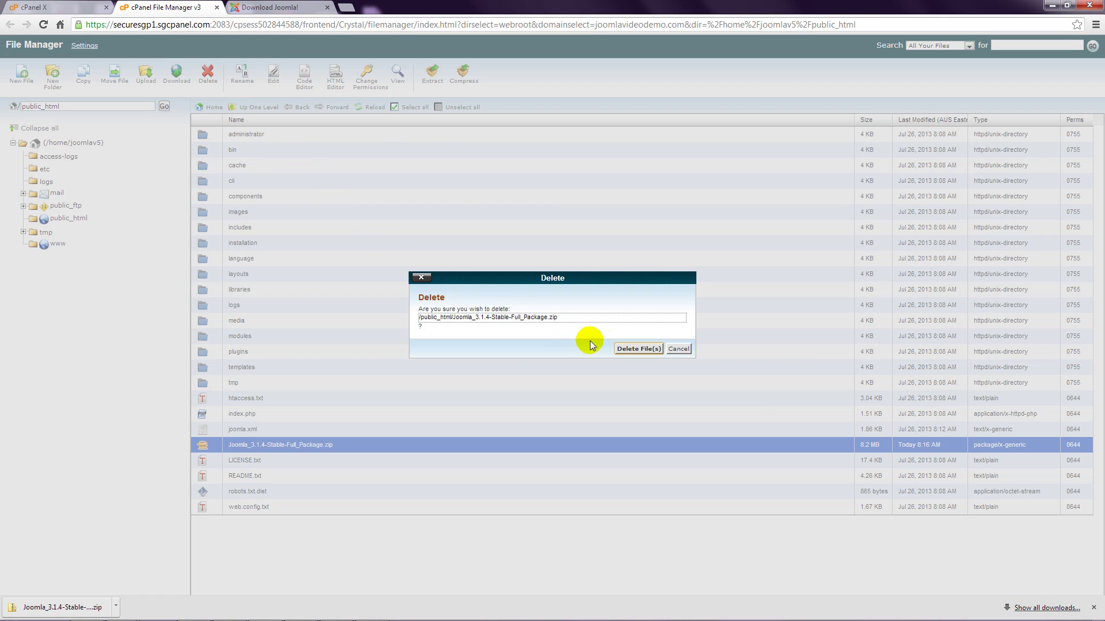
click(633, 349)
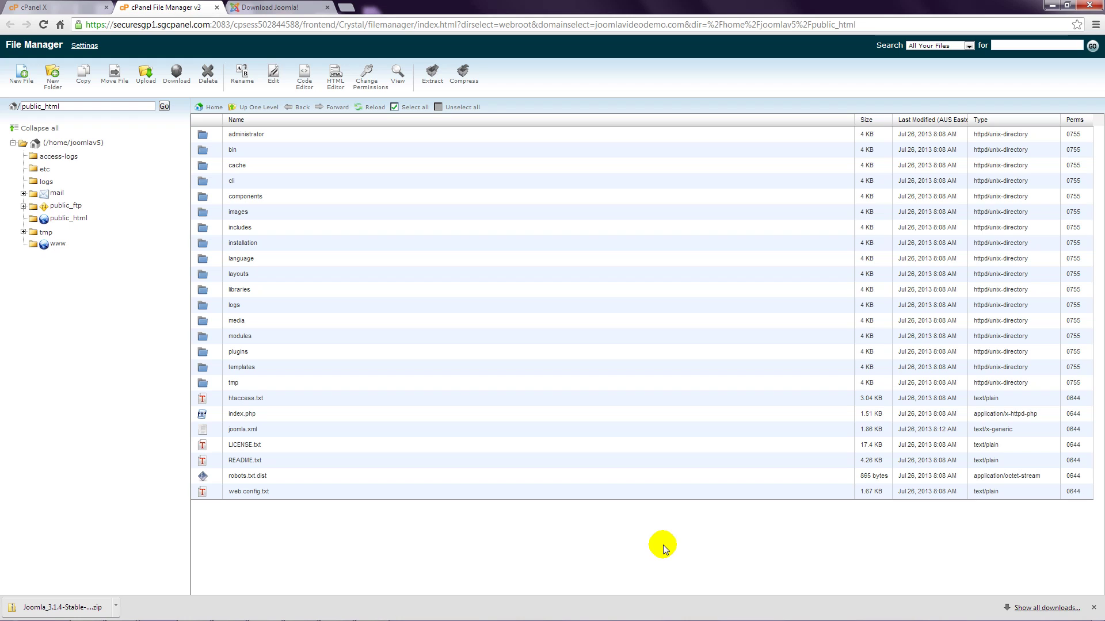
click(346, 7)
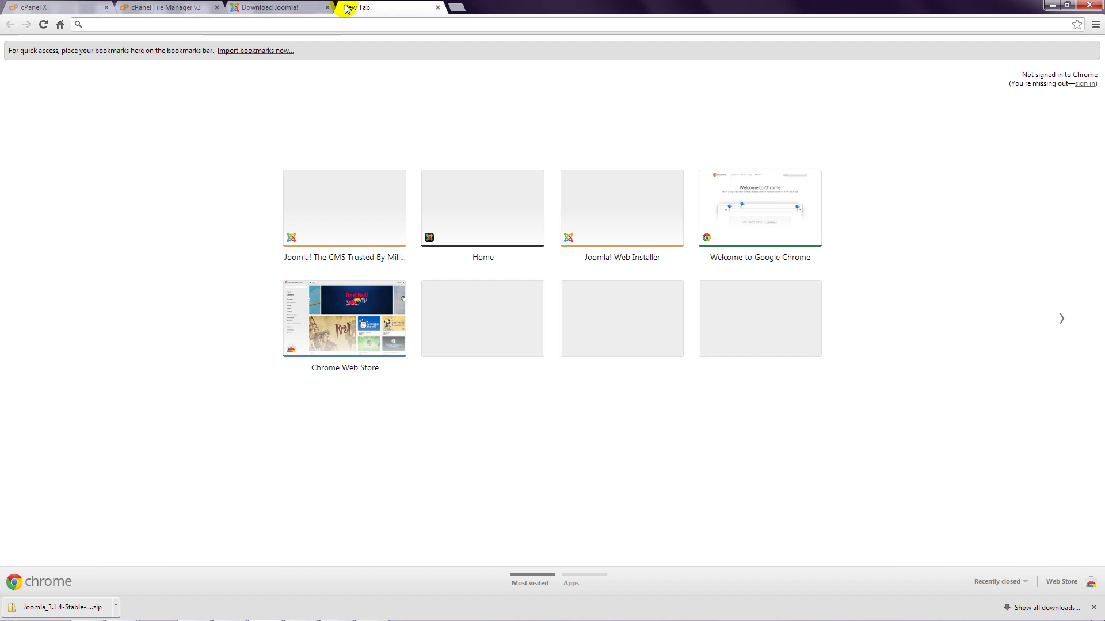
text(www.joomlavideodemo.com)
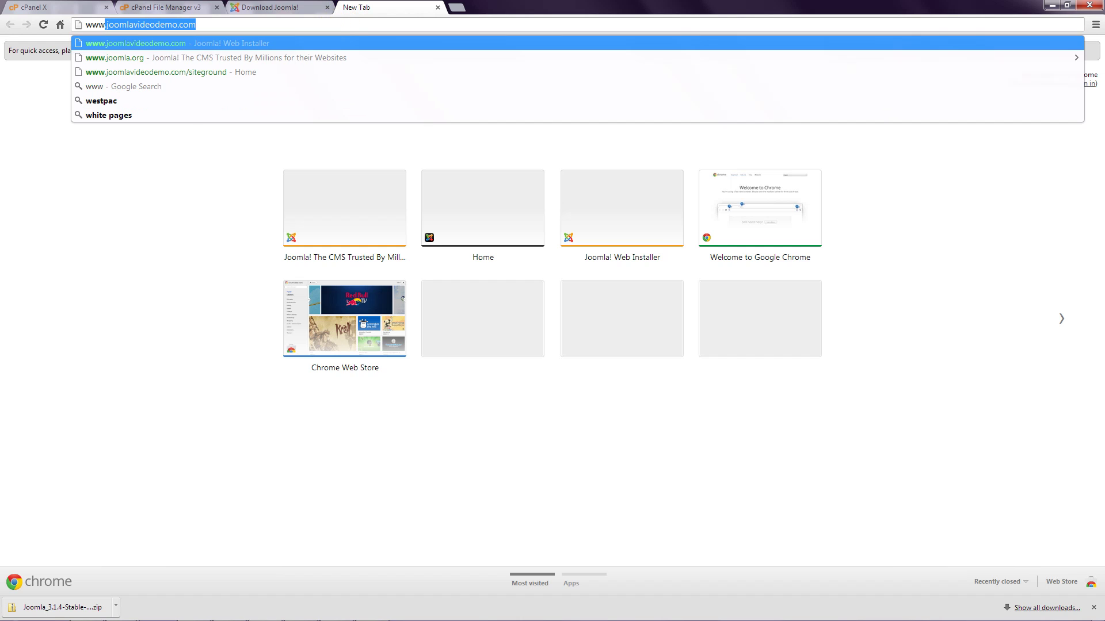
key(Right)
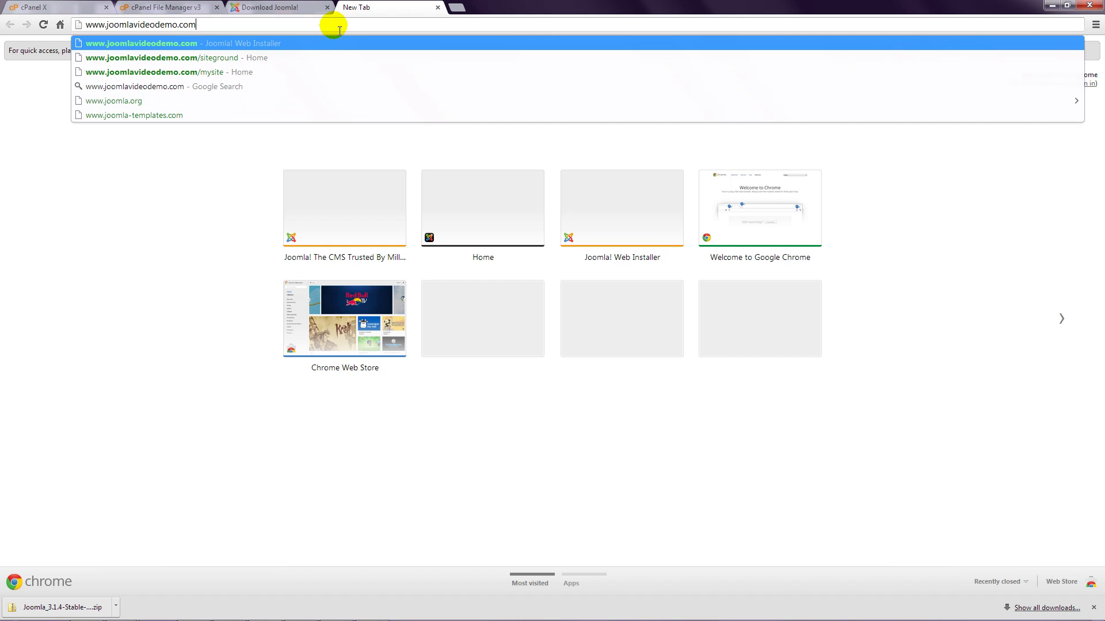
key(Return)
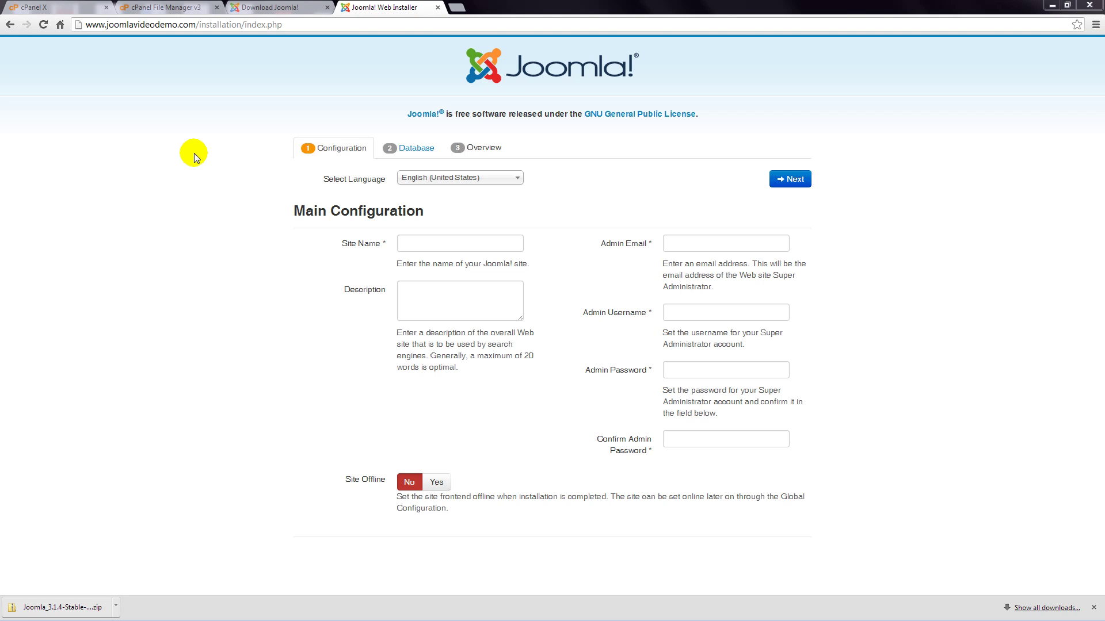
Set the installation language to English (Australia) and enter 'Chloe's Computers' as the site name
click(460, 178)
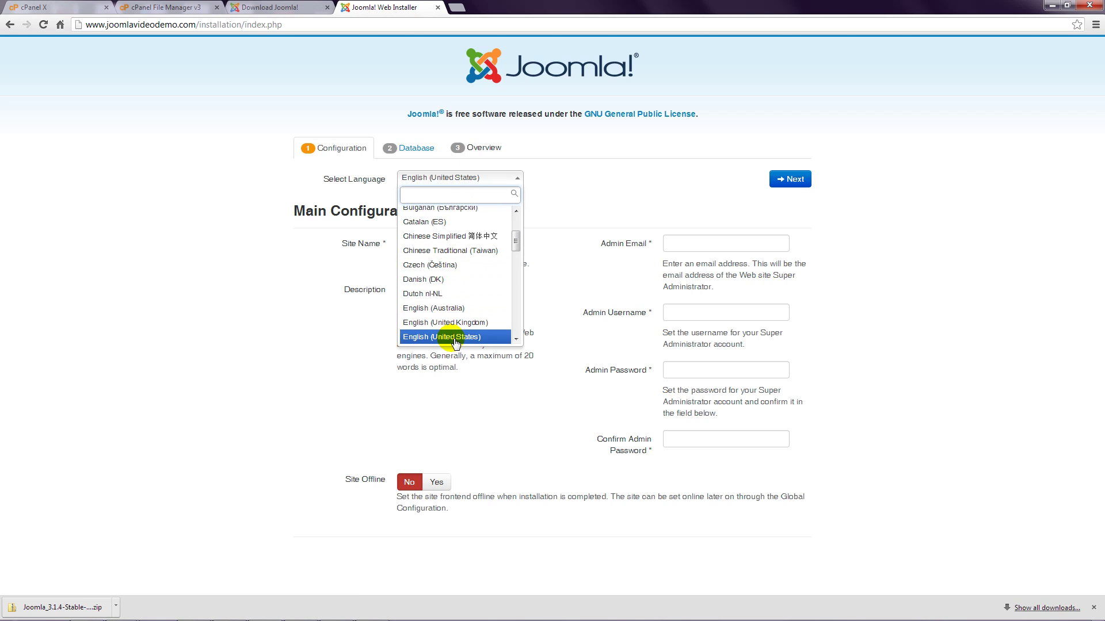
click(448, 309)
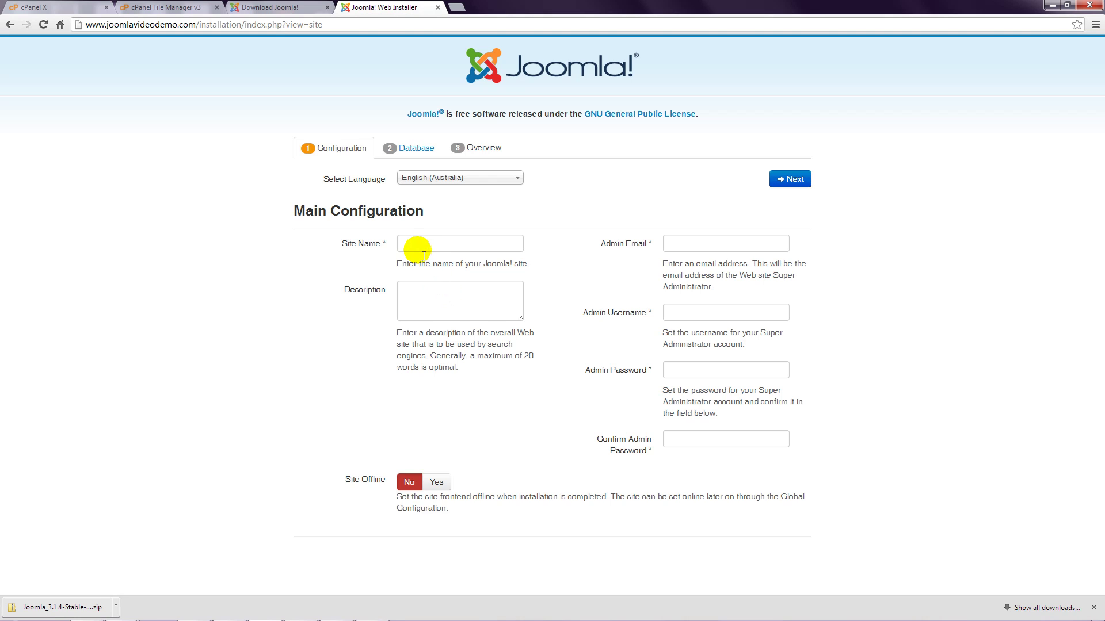
click(410, 244)
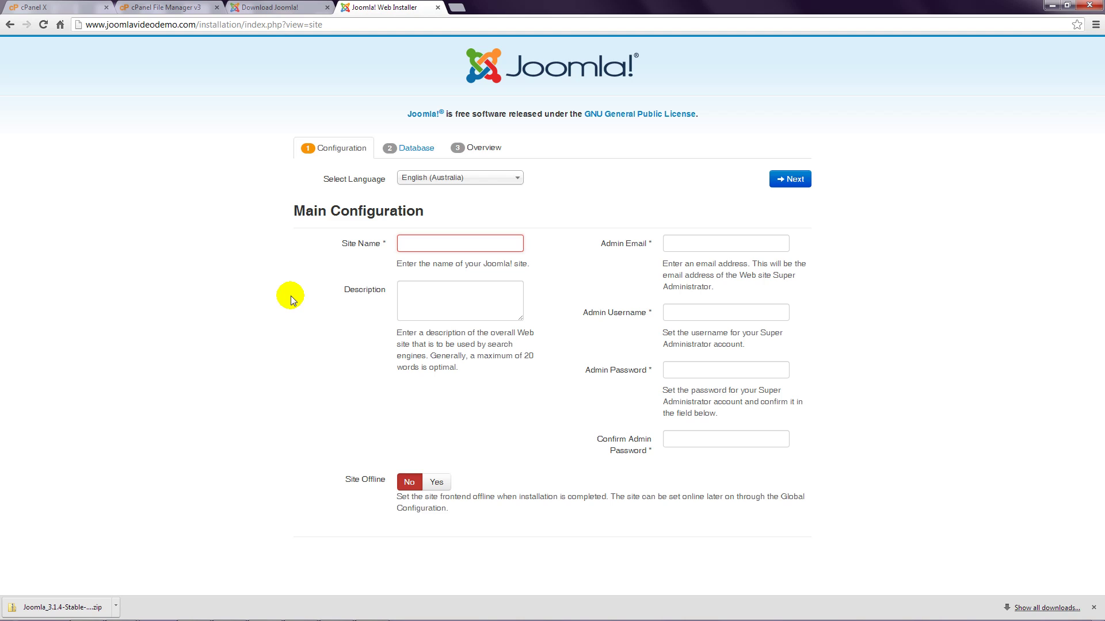
text(Chloe's Comp)
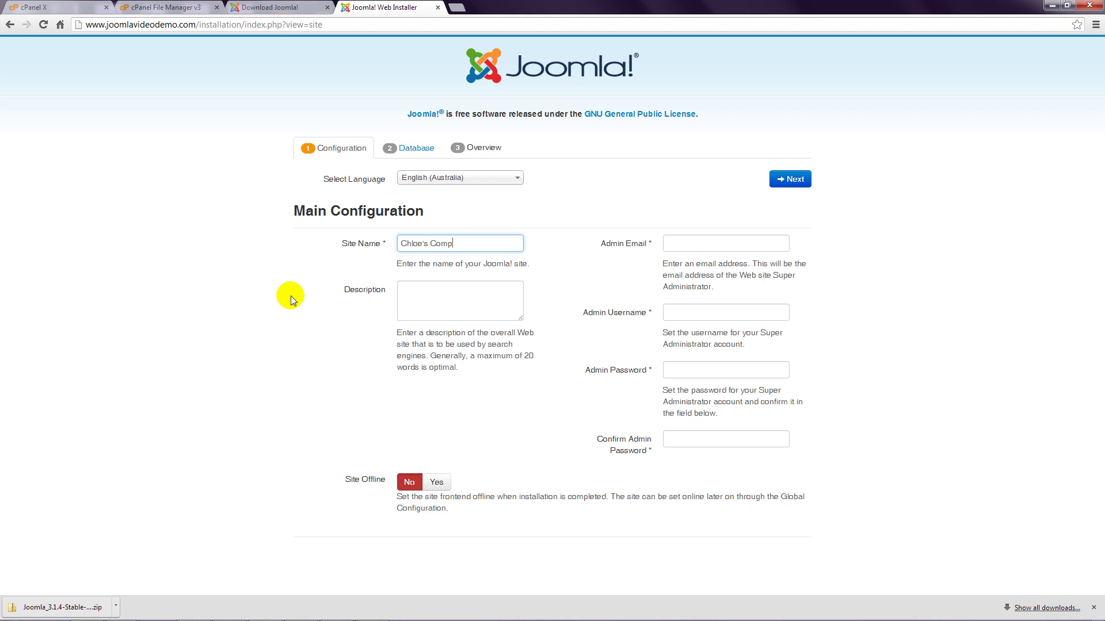
text(uters)
click(291, 296)
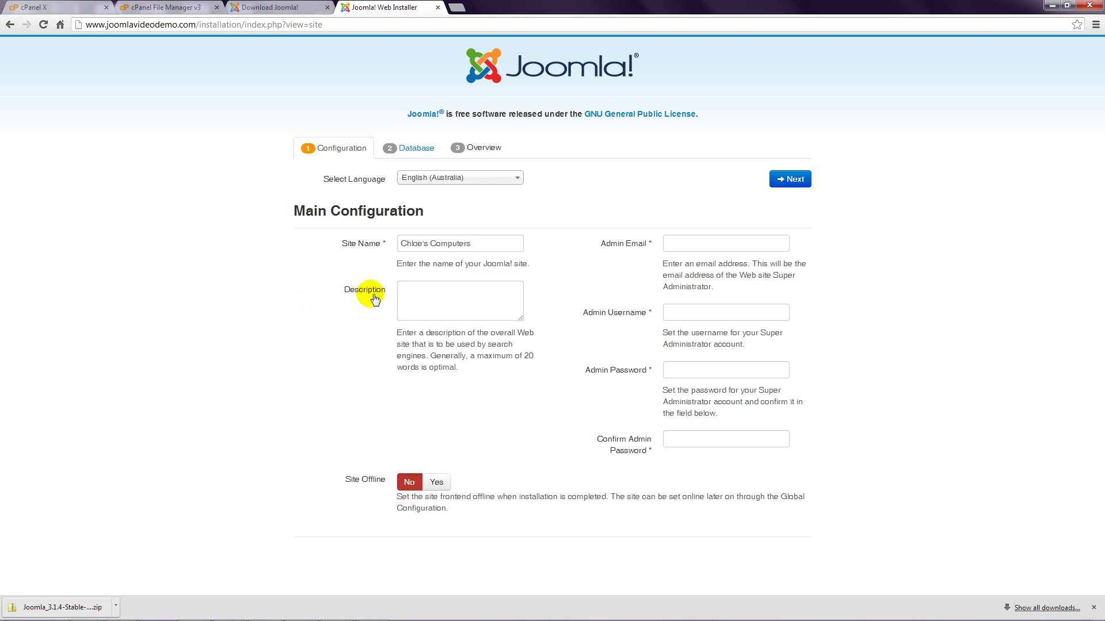
Enter the admin email address and the Super Administrator username
click(677, 242)
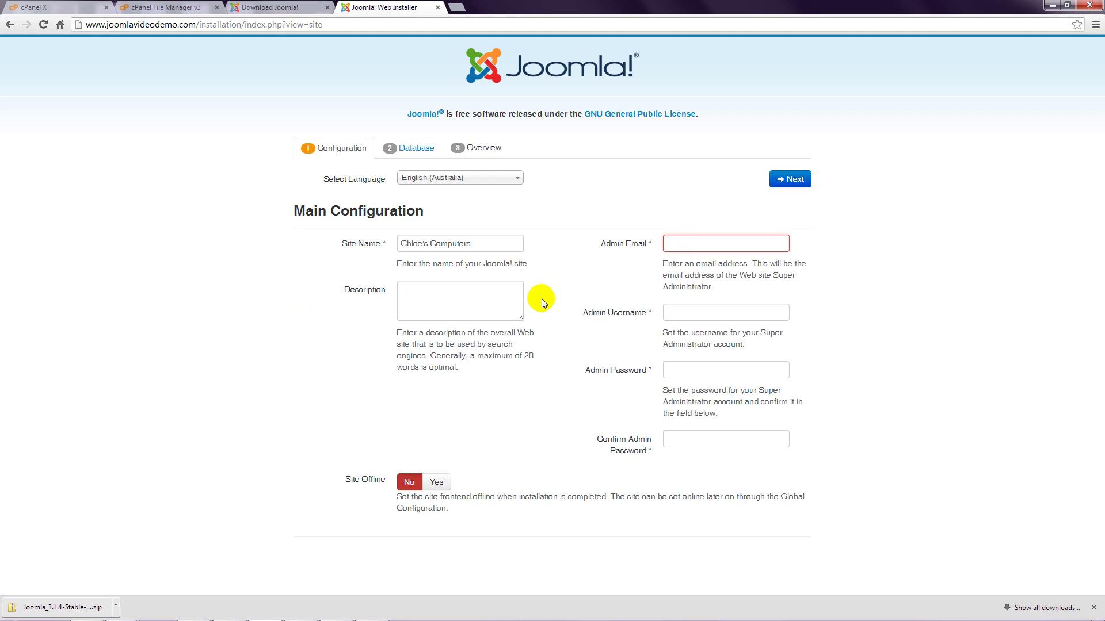
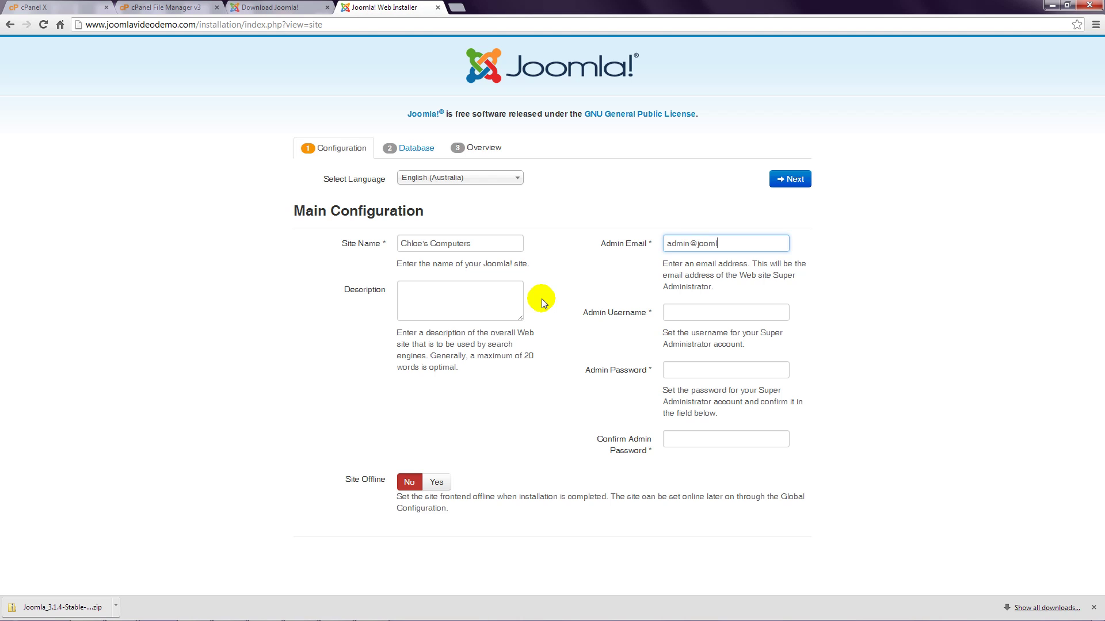
click(671, 312)
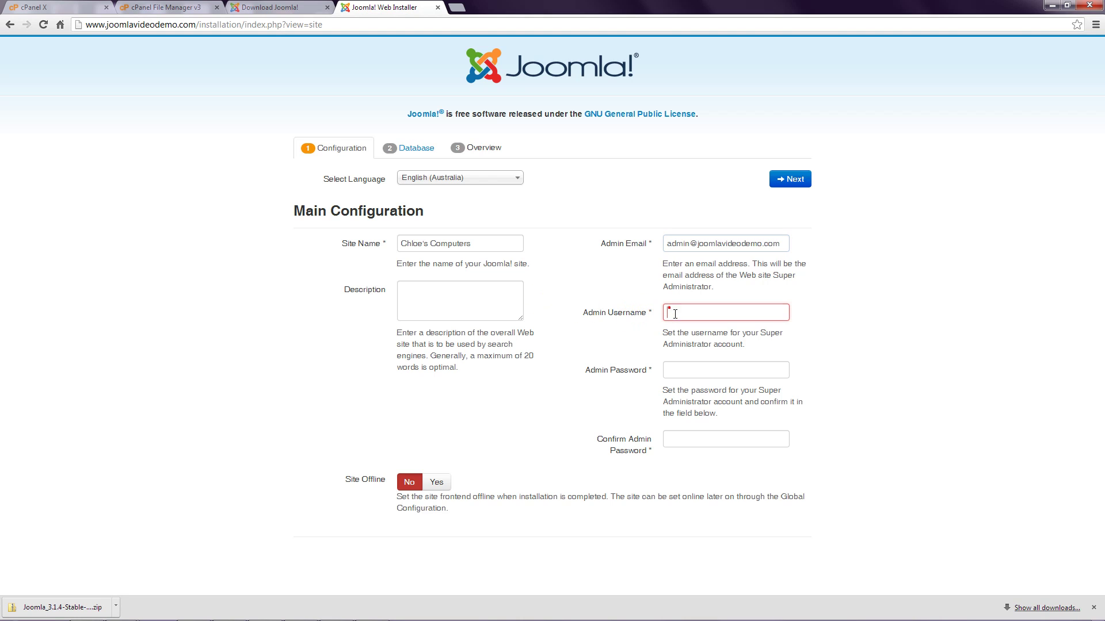
text(JoomlaGuy)
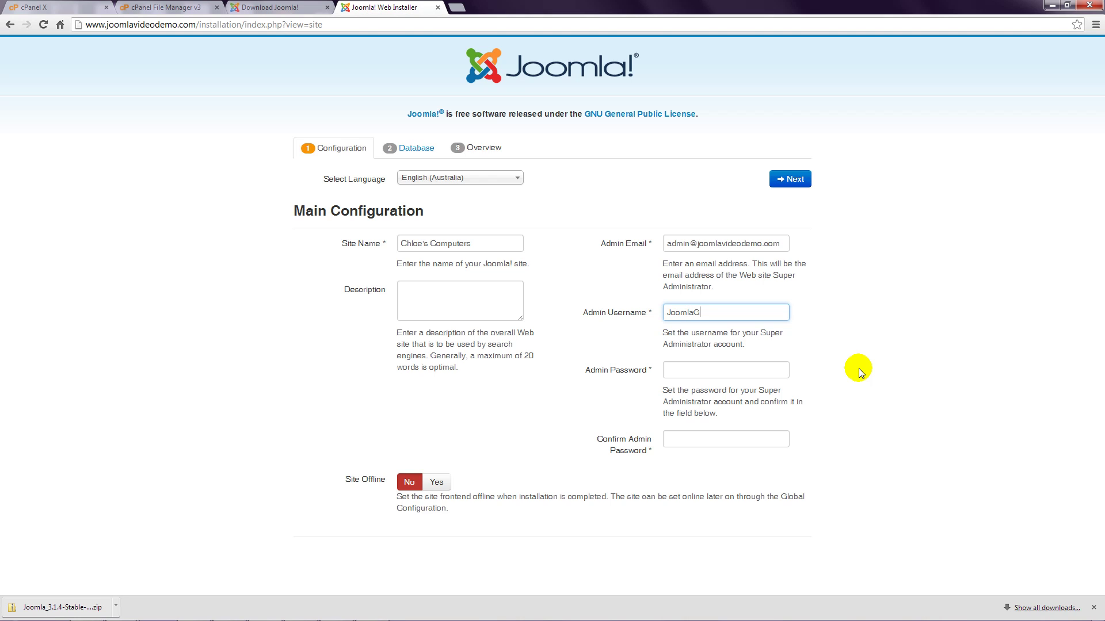
Enter and confirm the admin password, then continue to Database Configuration
click(732, 370)
text(****)
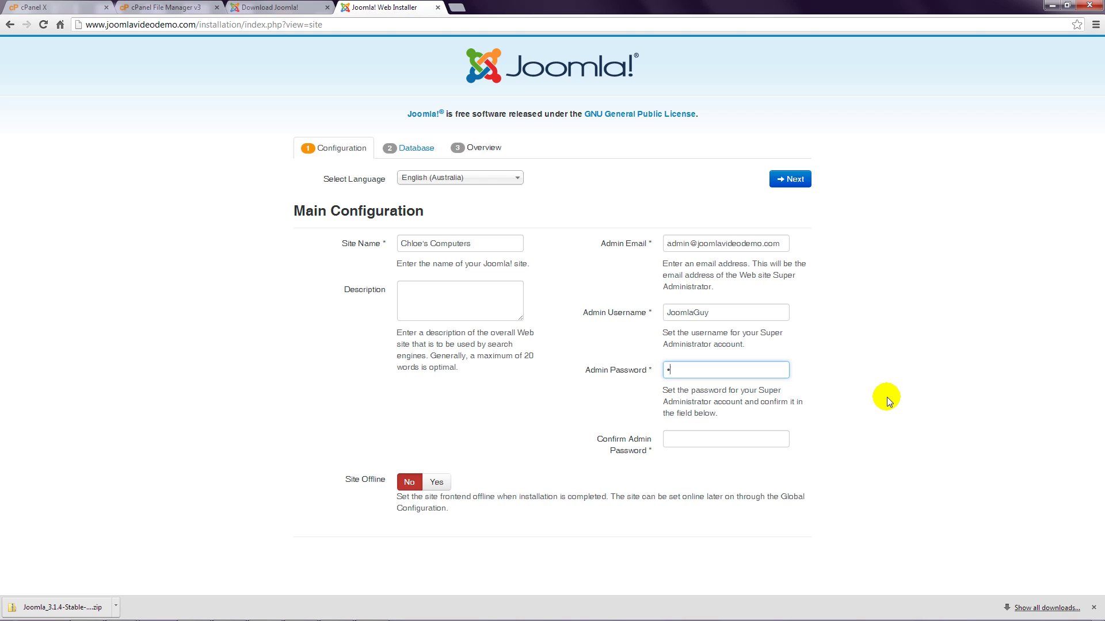
text(****)
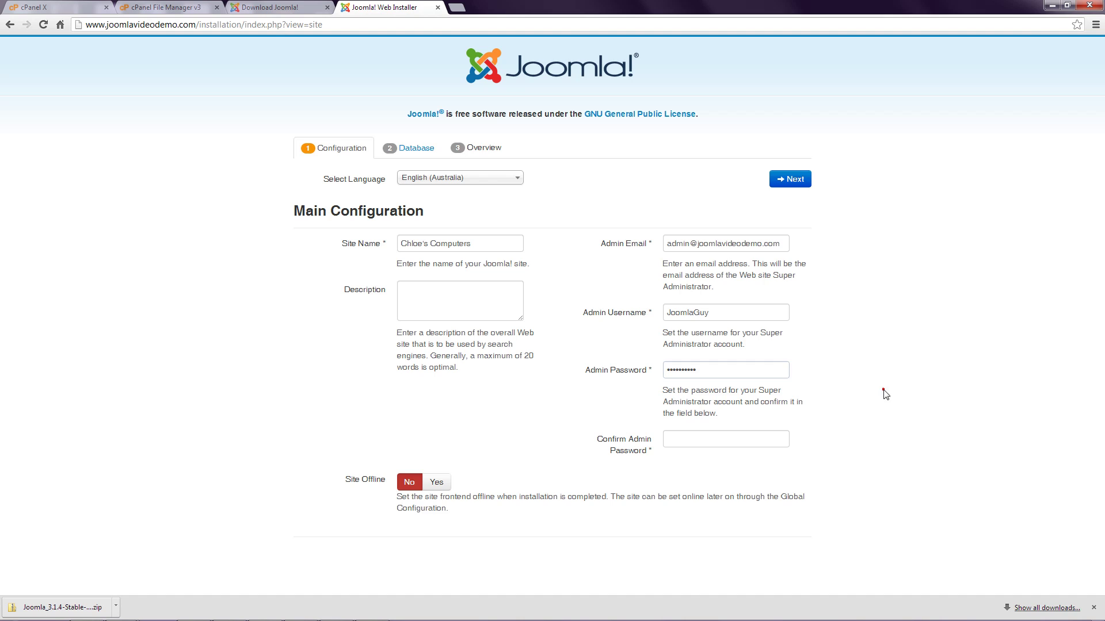
click(786, 443)
click(863, 436)
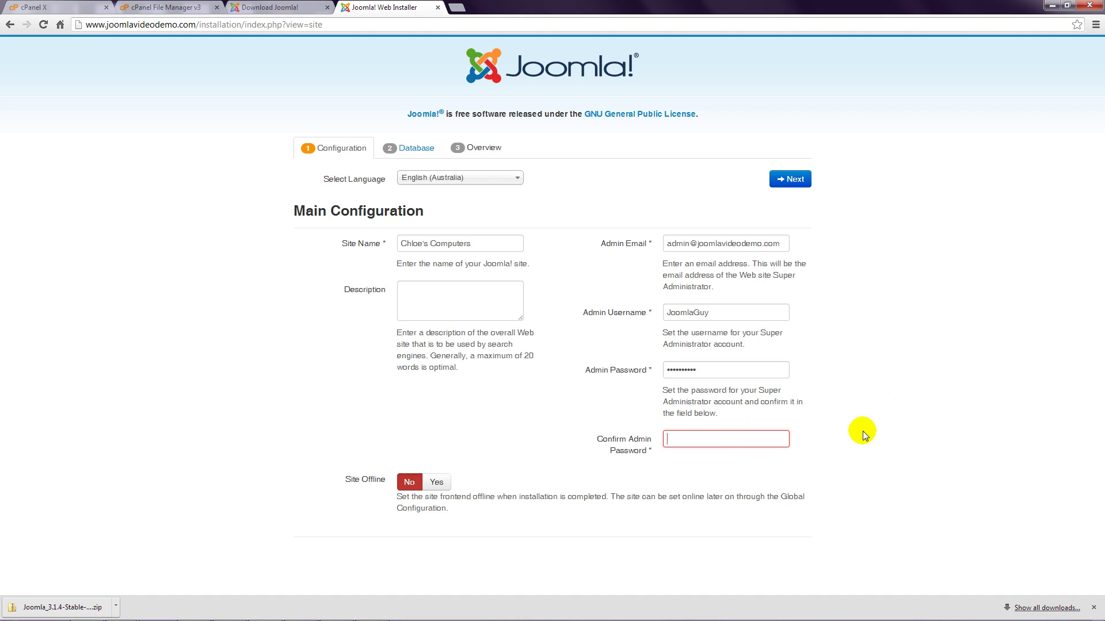
text(**********)
click(833, 446)
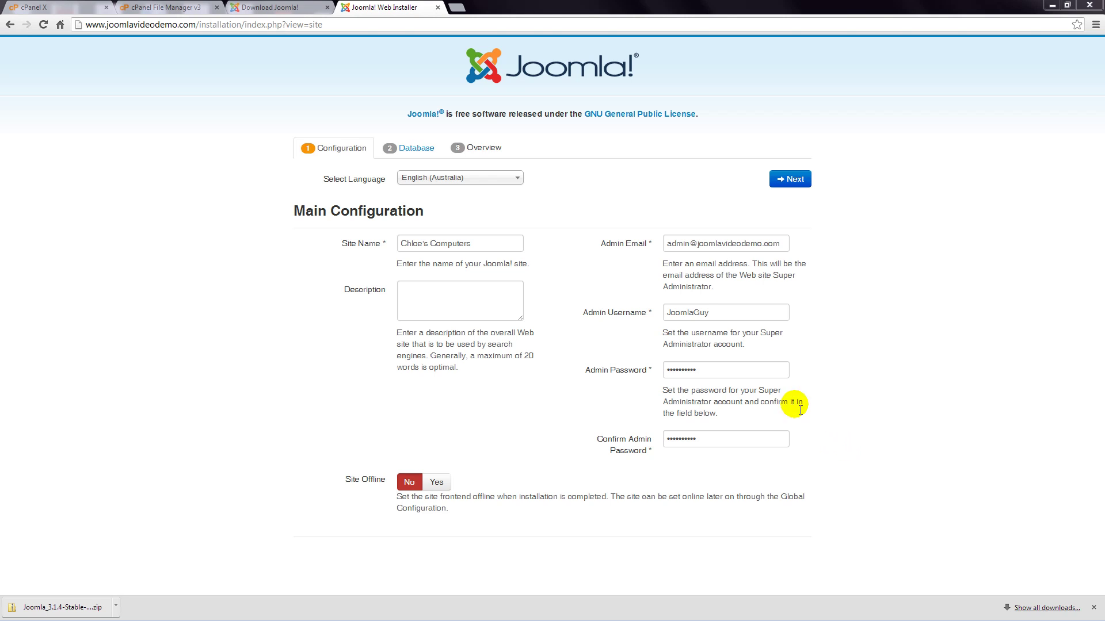
click(790, 179)
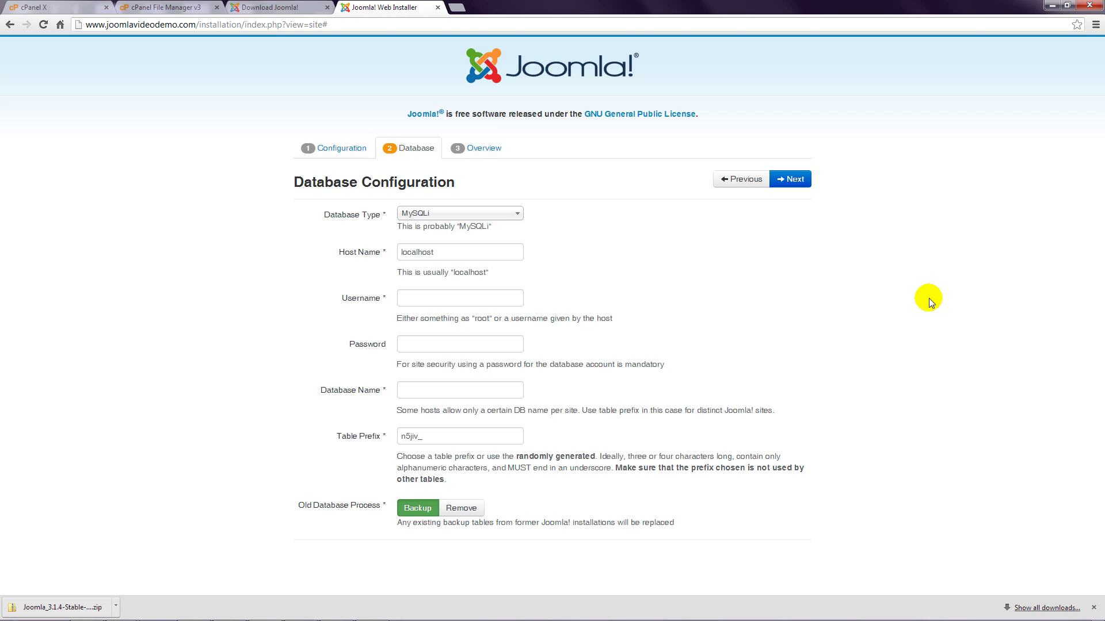
click(515, 215)
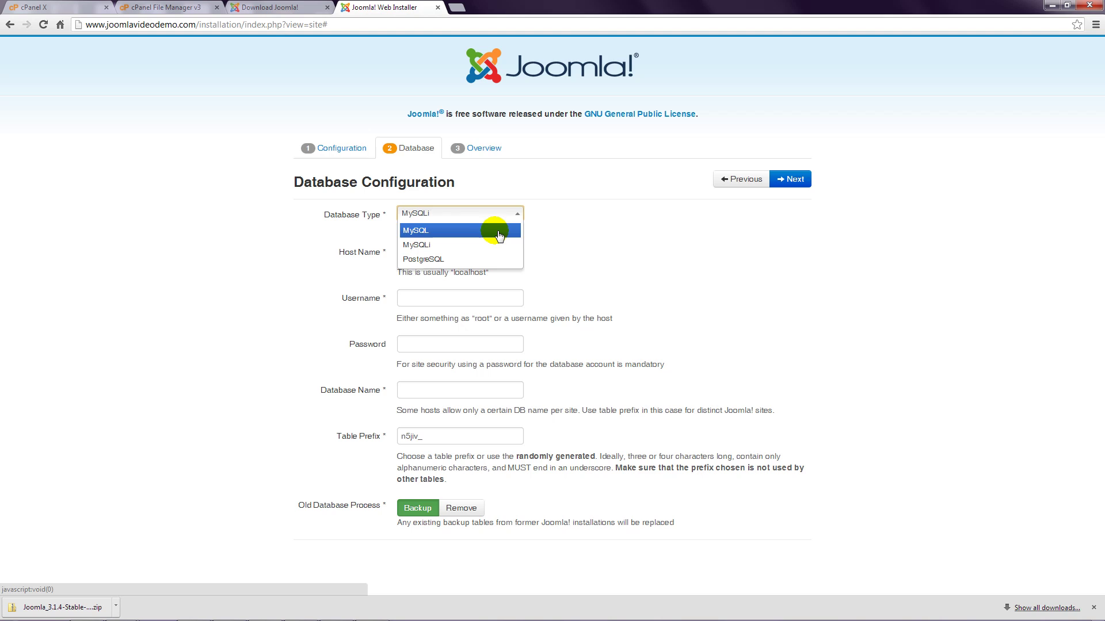
click(494, 244)
click(597, 225)
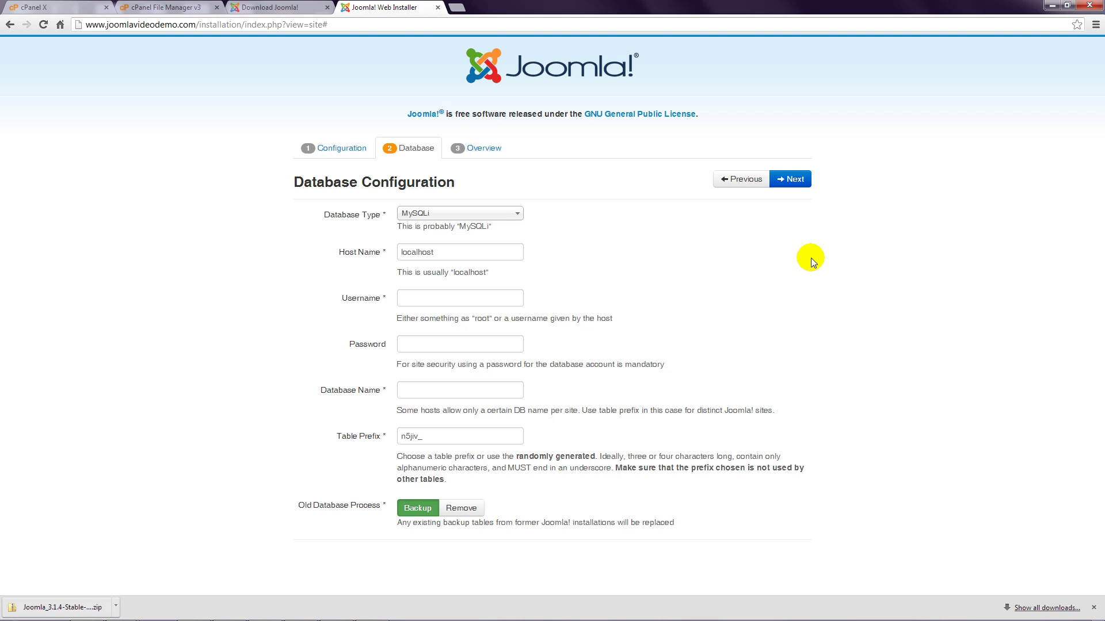
Enter the database username and password, and set the database name to joomlav5_Joomla2000
click(468, 297)
text(j)
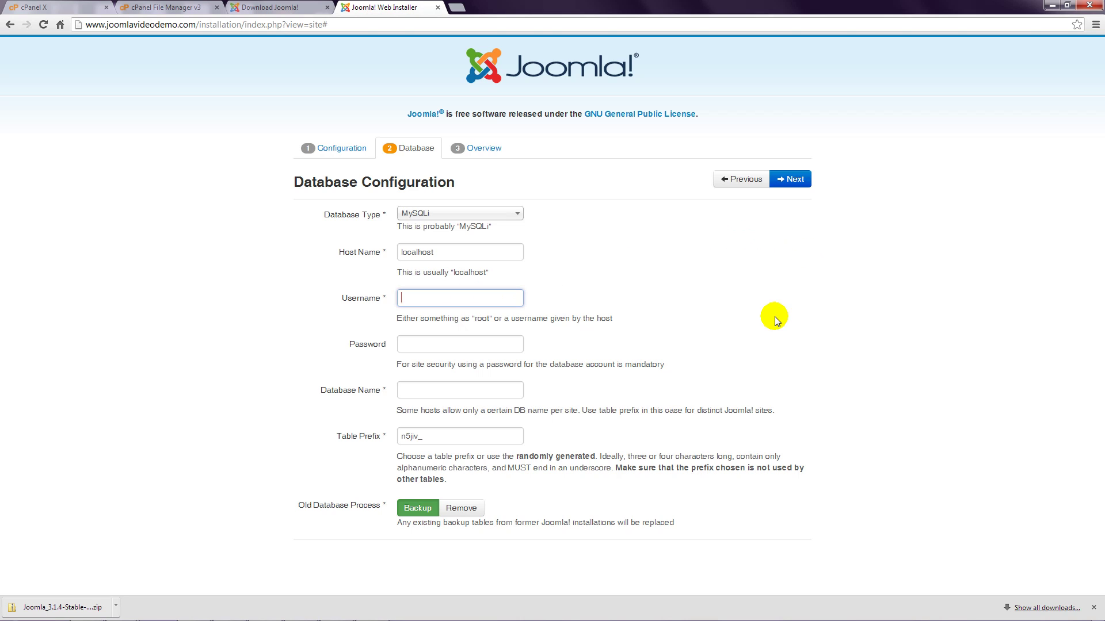
text(oomlav5)
text(_joomdat)
key(Tab)
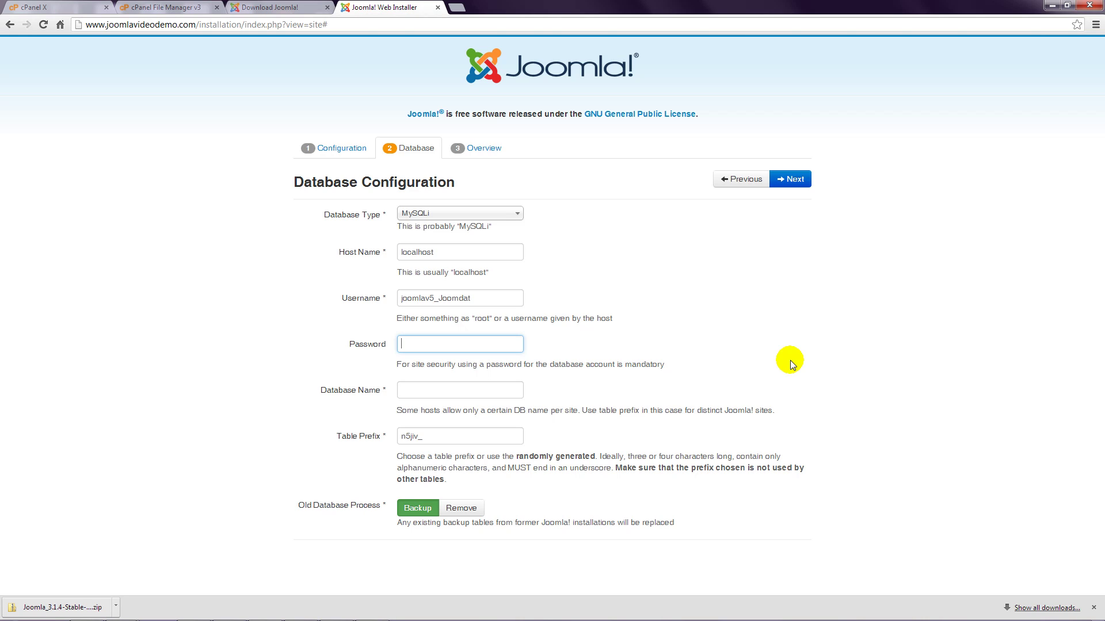
text(****)
text(**)
text(joomla)
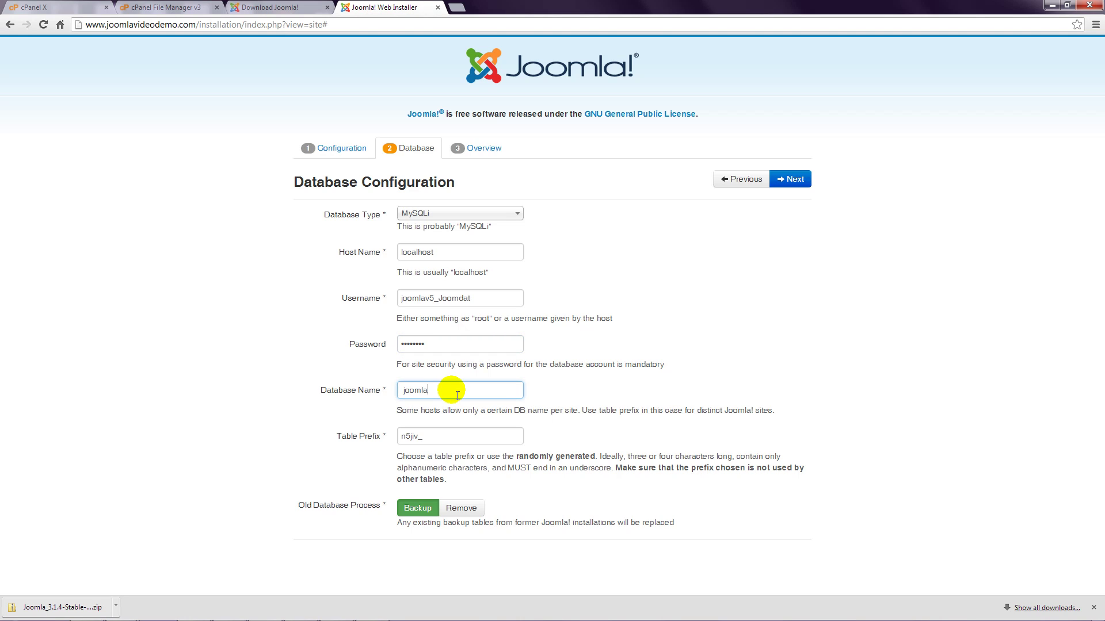
key(Home)
text(v5)
text(_Joomla2000)
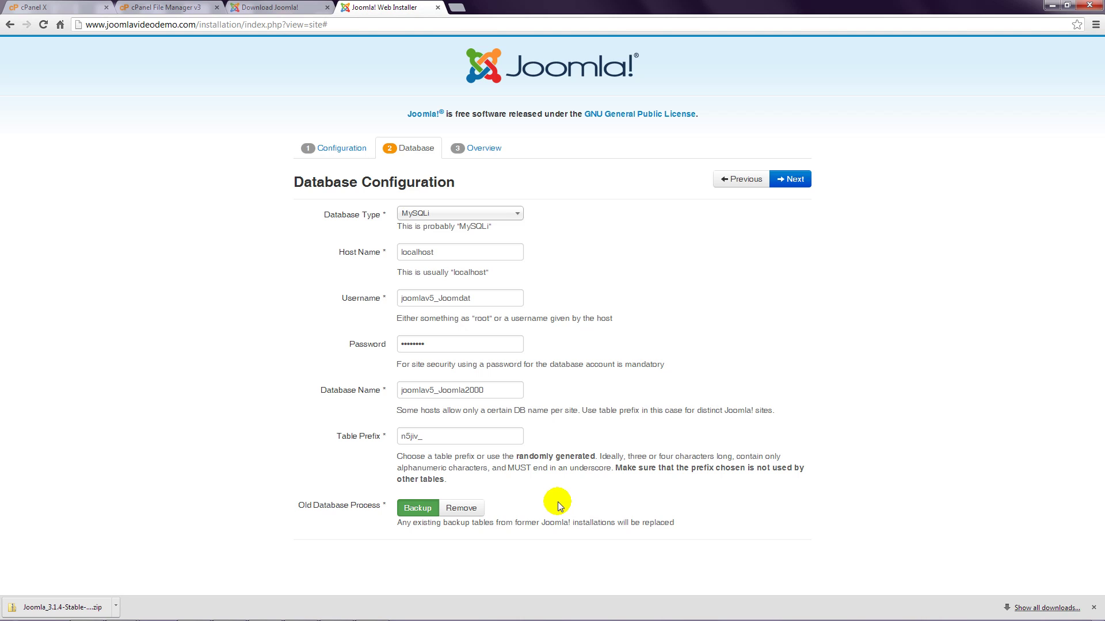
Advance to the Overview step, set Email Configuration to Yes, and review the pre-installation checks
click(791, 178)
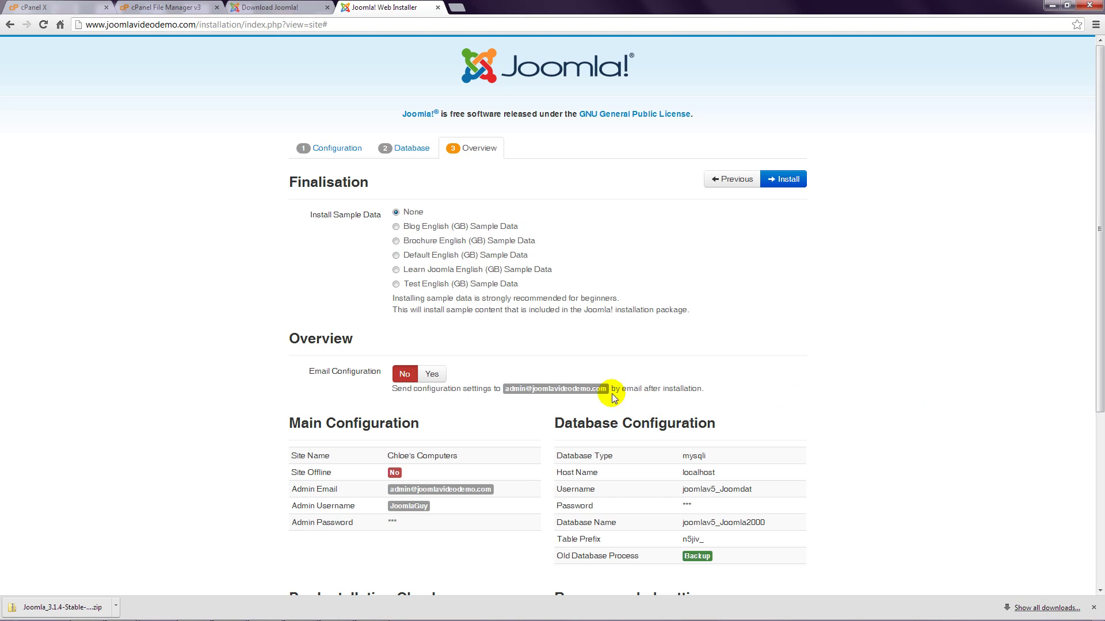
click(432, 374)
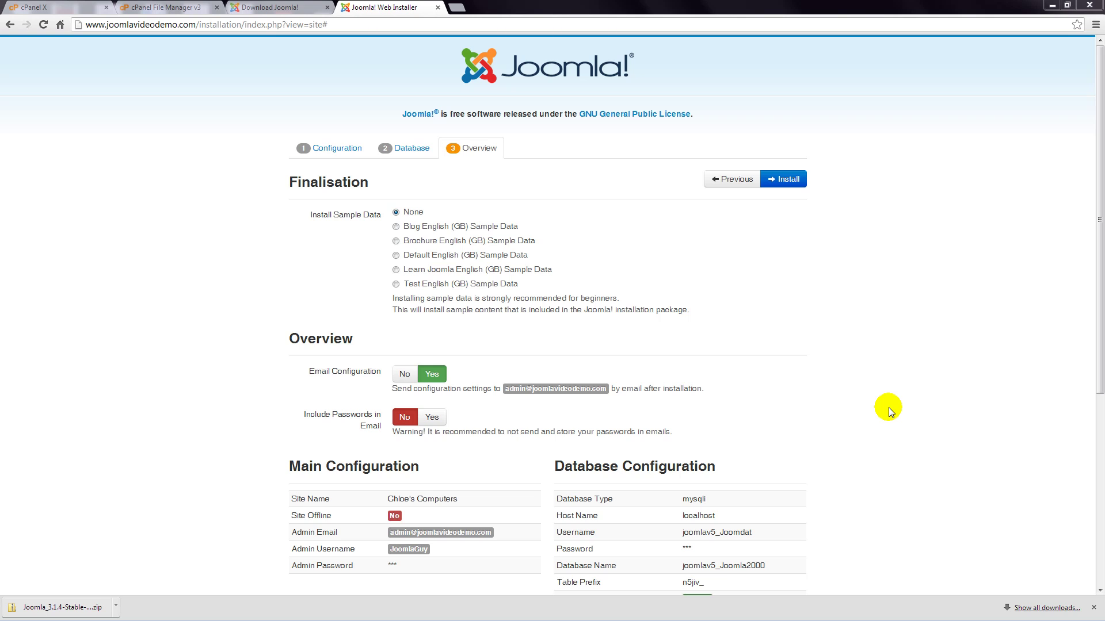
scroll(889, 407, down, 5)
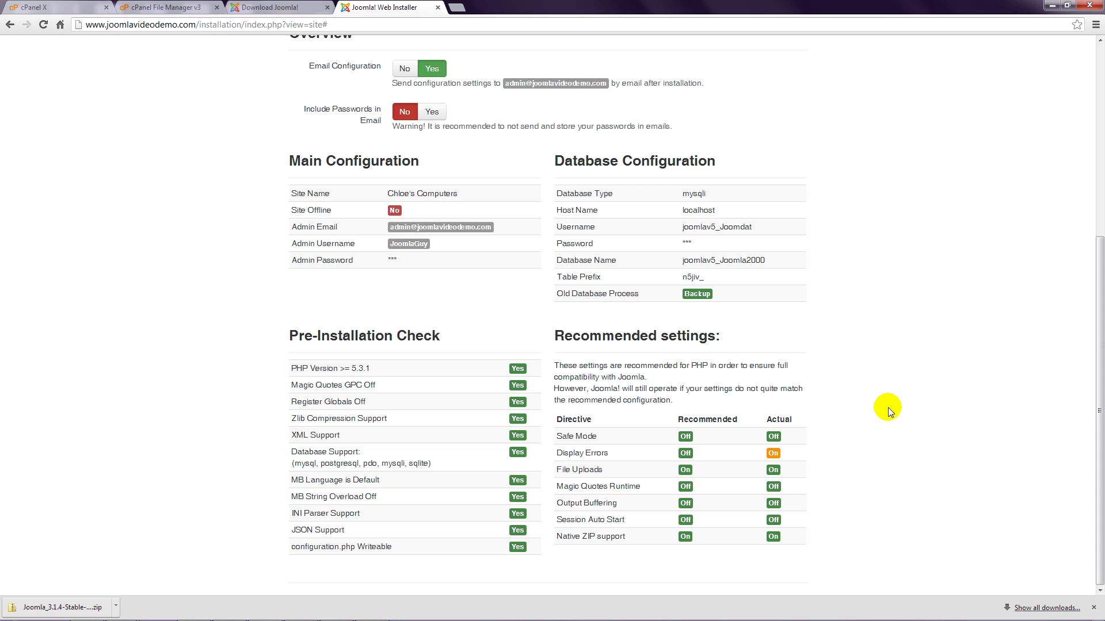
scroll(888, 408, up, 5)
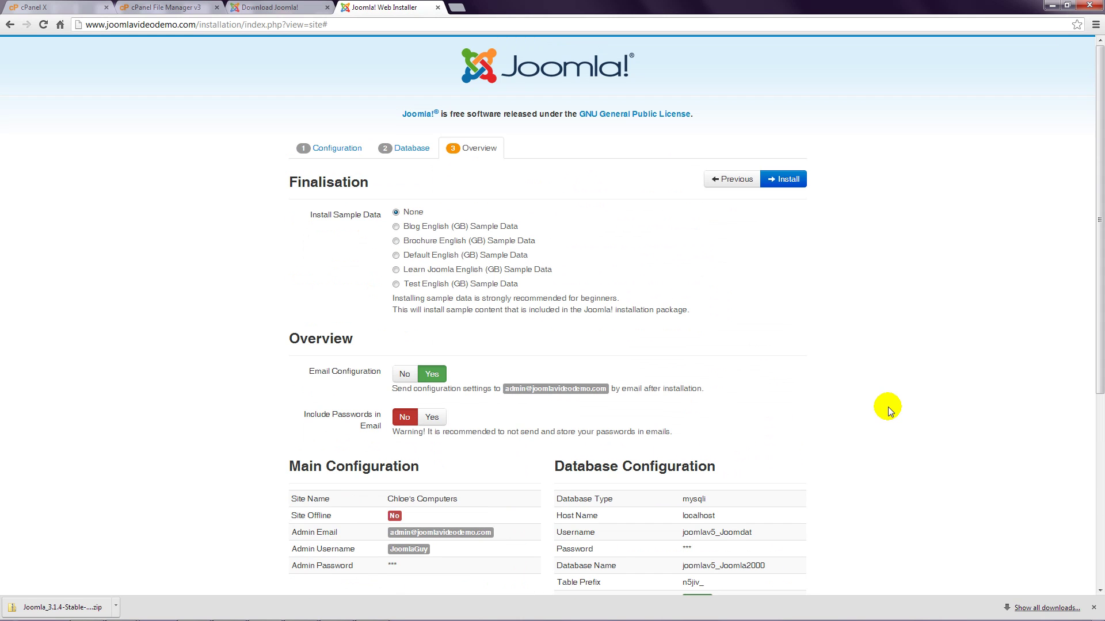
Install Joomla and remove the installation folder
click(786, 179)
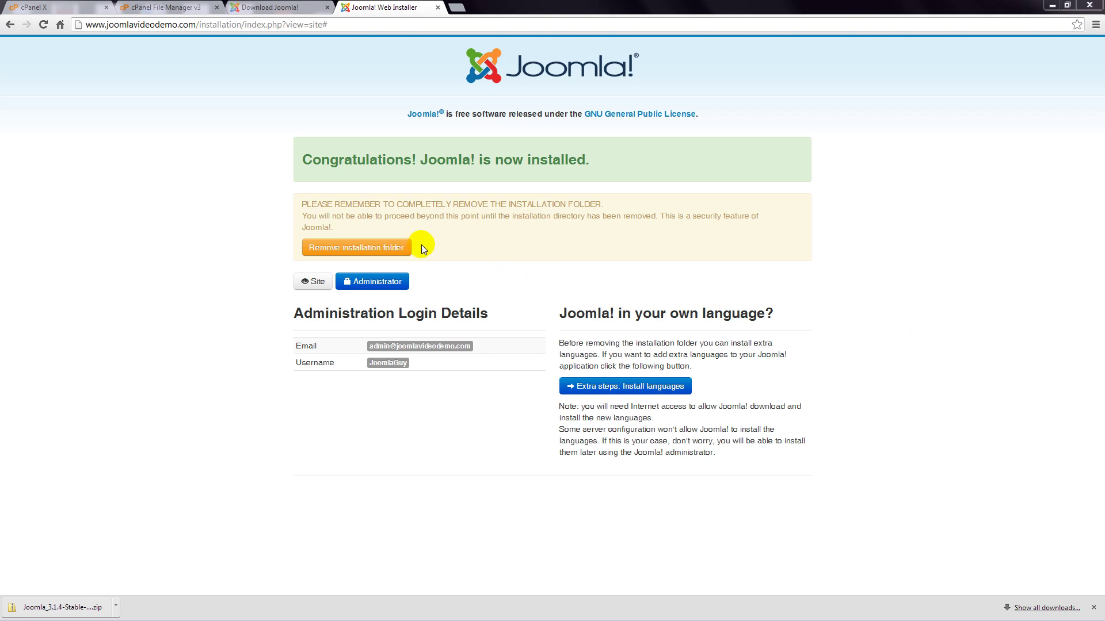
click(397, 247)
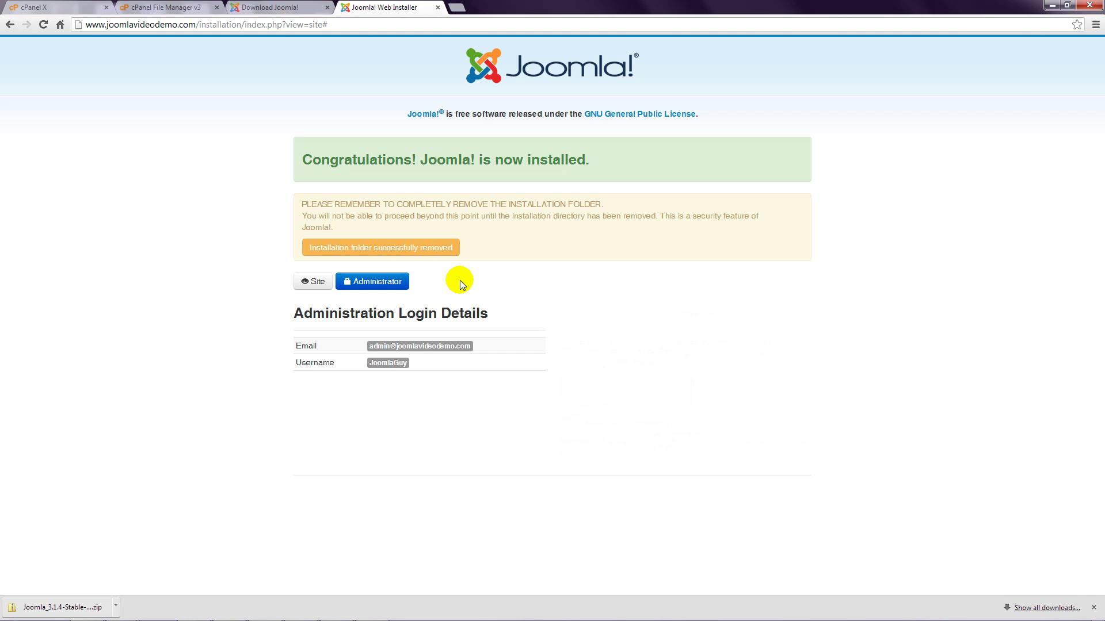
click(309, 282)
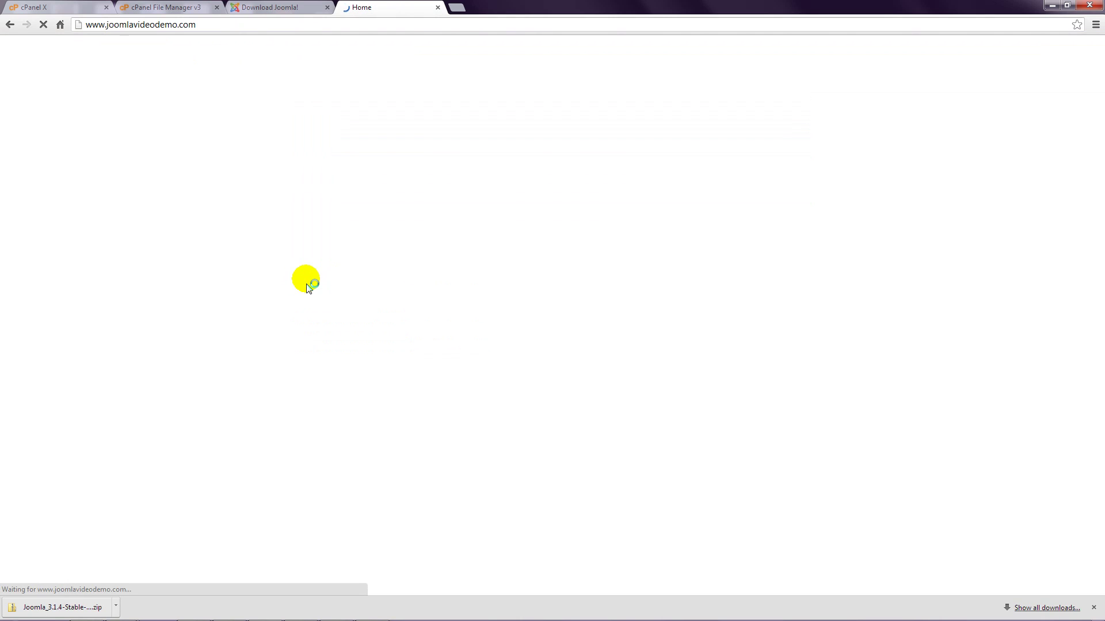